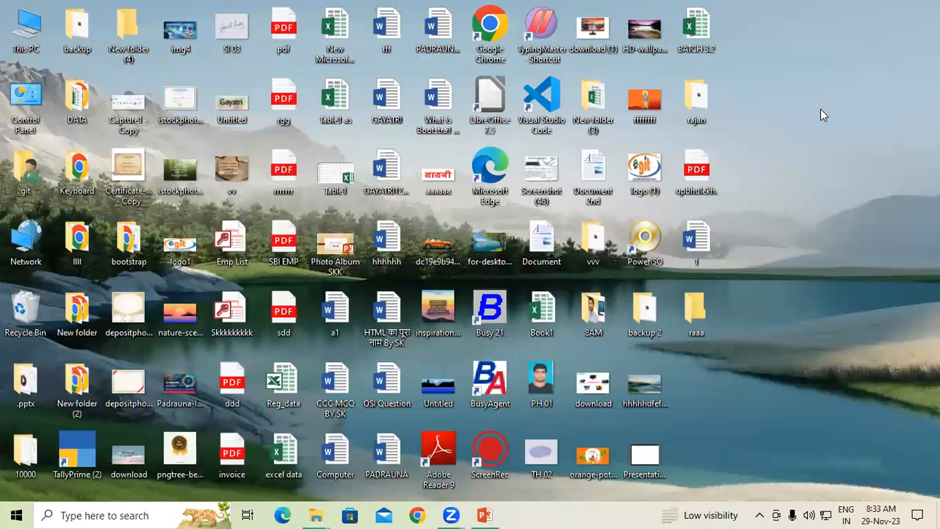
Step: Search for uidai in Chrome and open the uidai.gov.in Aadhaar language-selection page
{"action": "left_click", "coordinate": [417, 514]}
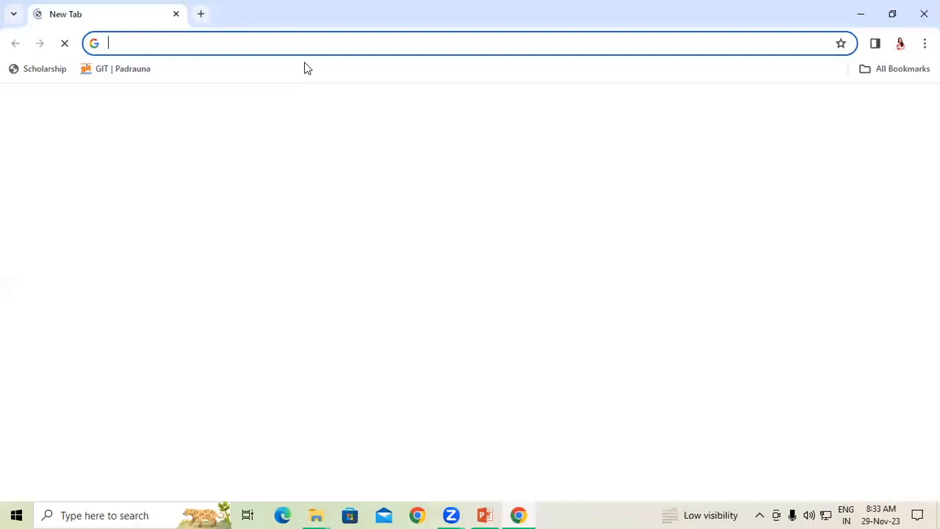
{"action": "type", "text": "uidai"}
{"action": "key", "text": "Return"}
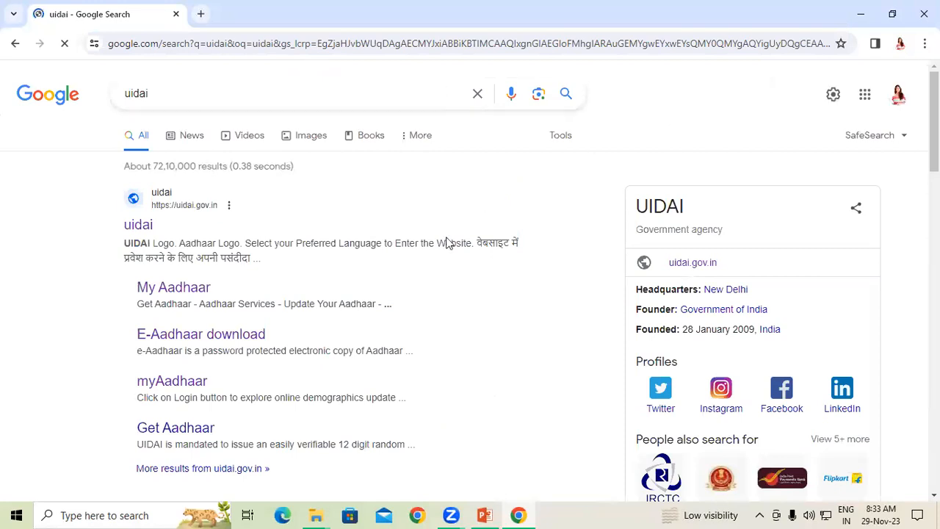
{"action": "left_click", "coordinate": [140, 225]}
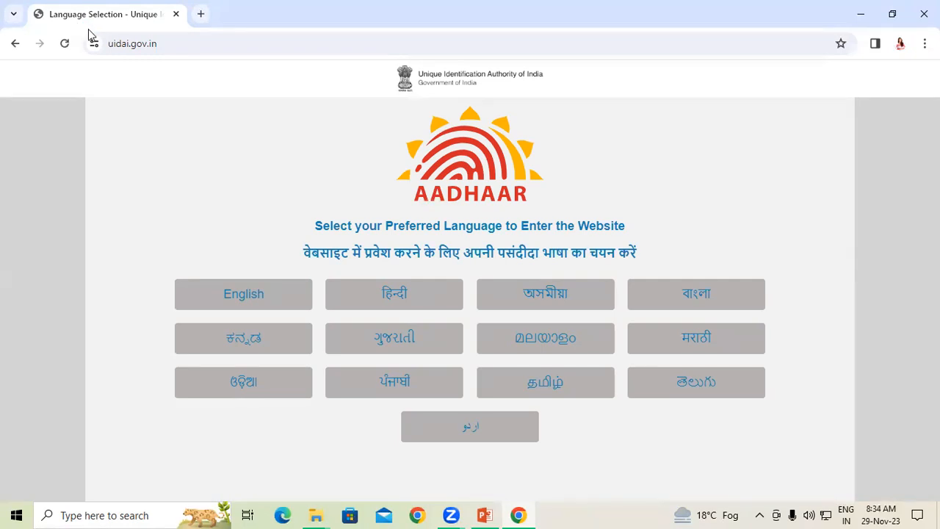
{"action": "key", "text": "super+r"}
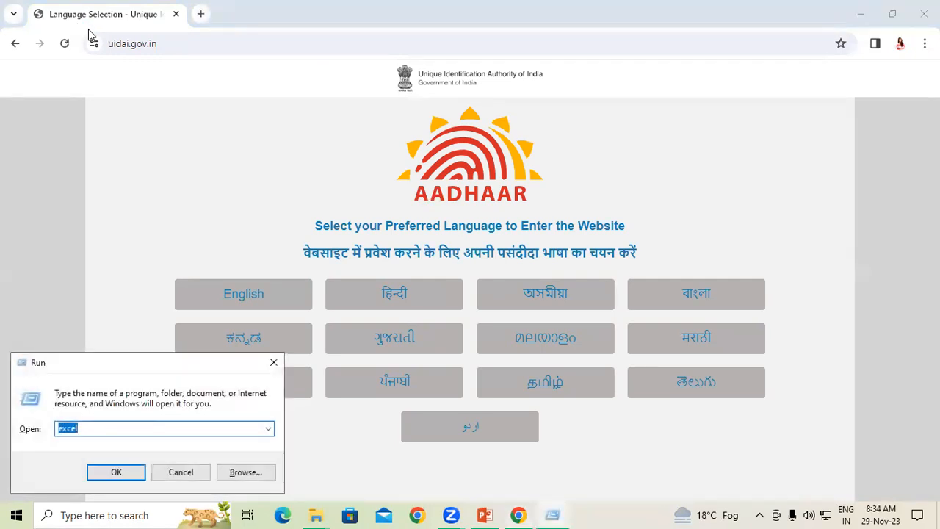
Step: Launch Word by running winword and start a new blank document
{"action": "type", "text": "w"}
{"action": "key", "text": "Down"}
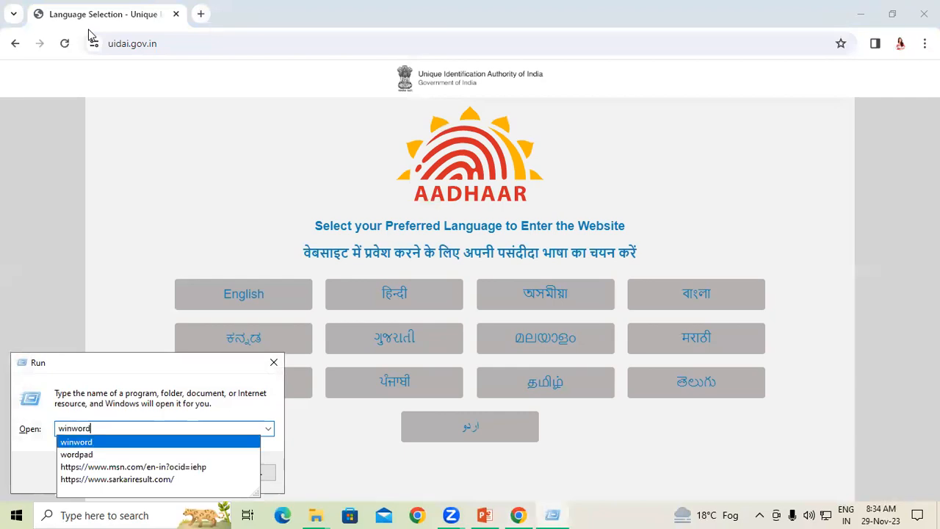
{"action": "key", "text": "Return"}
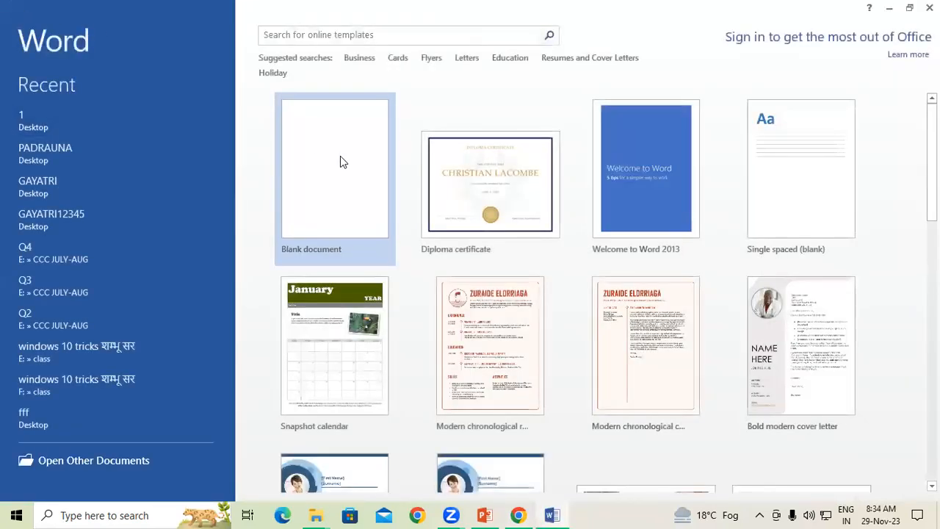
{"action": "left_click", "coordinate": [340, 156]}
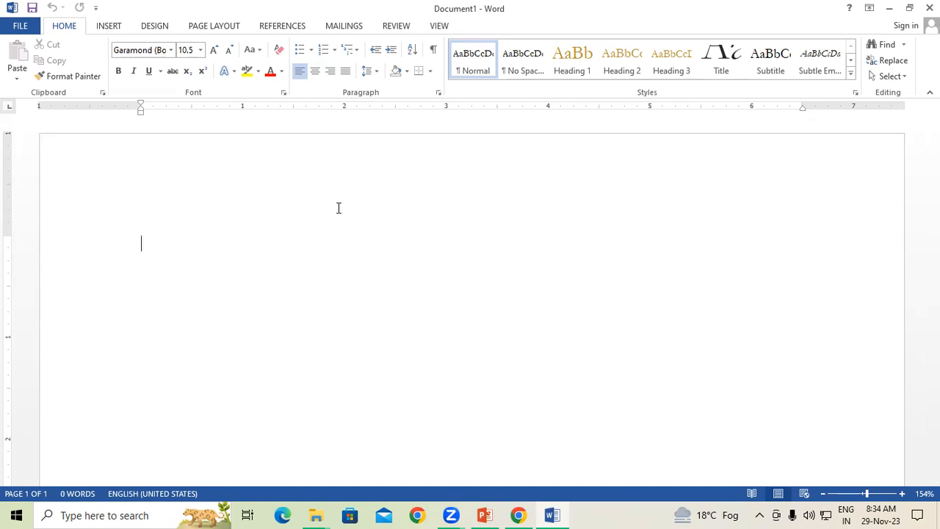
Step: Generate sample paragraphs with =rand() and select all the document text
{"action": "type", "text": "=rand"}
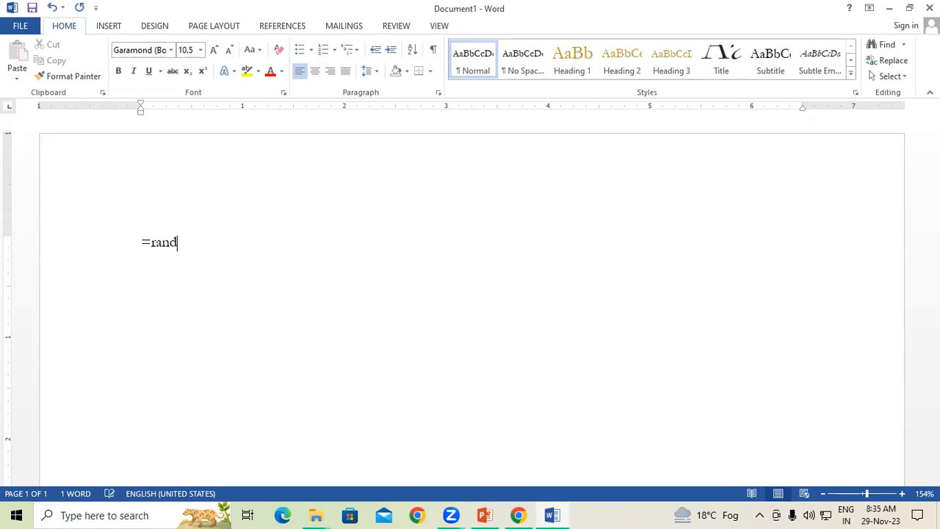
{"action": "type", "text": "()"}
{"action": "key", "text": "Return"}
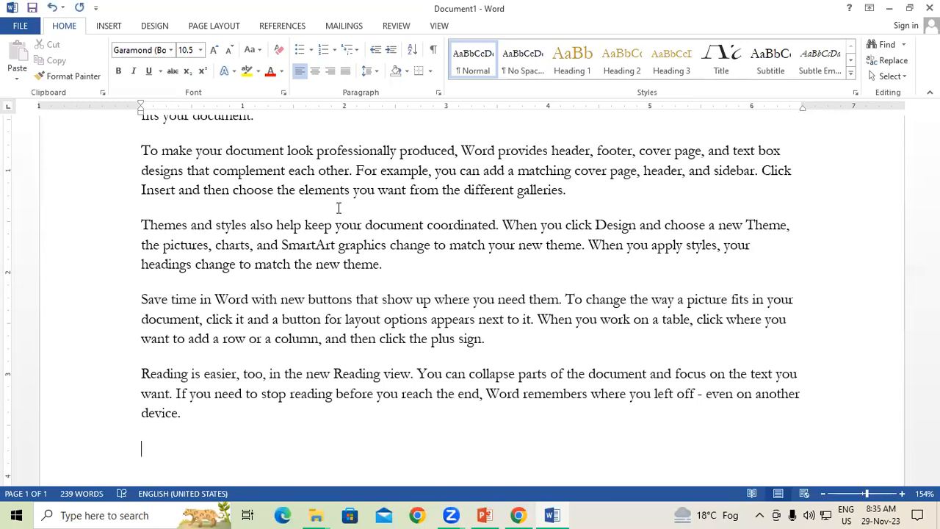
{"action": "key", "text": "ctrl+a"}
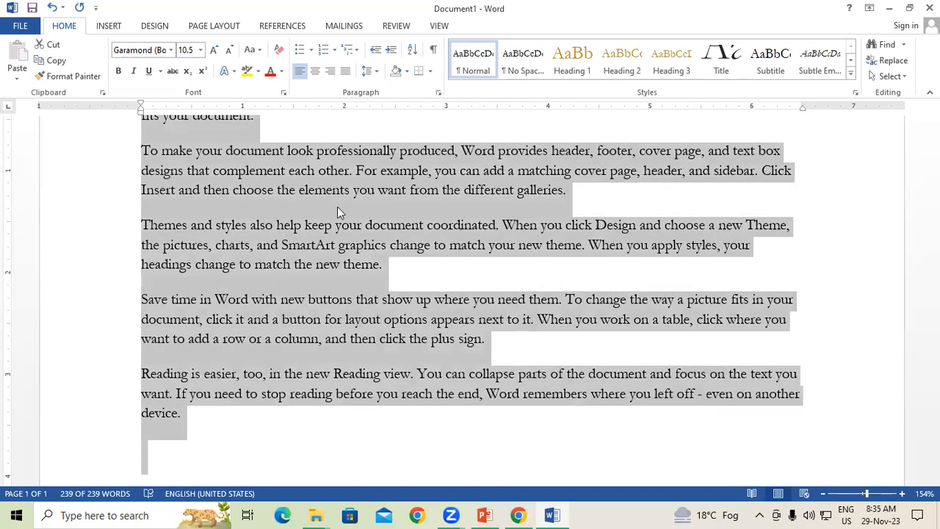
{"action": "key", "text": "ctrl+g"}
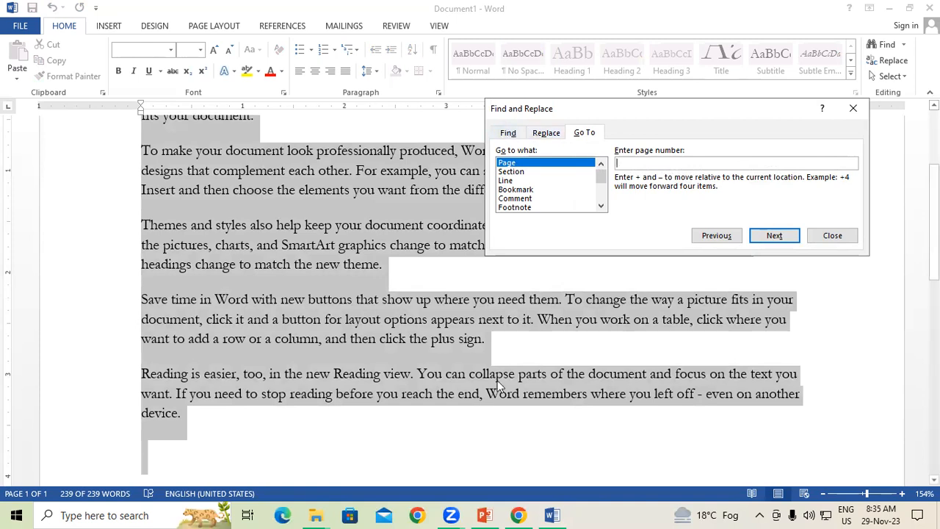
{"action": "left_click", "coordinate": [483, 515]}
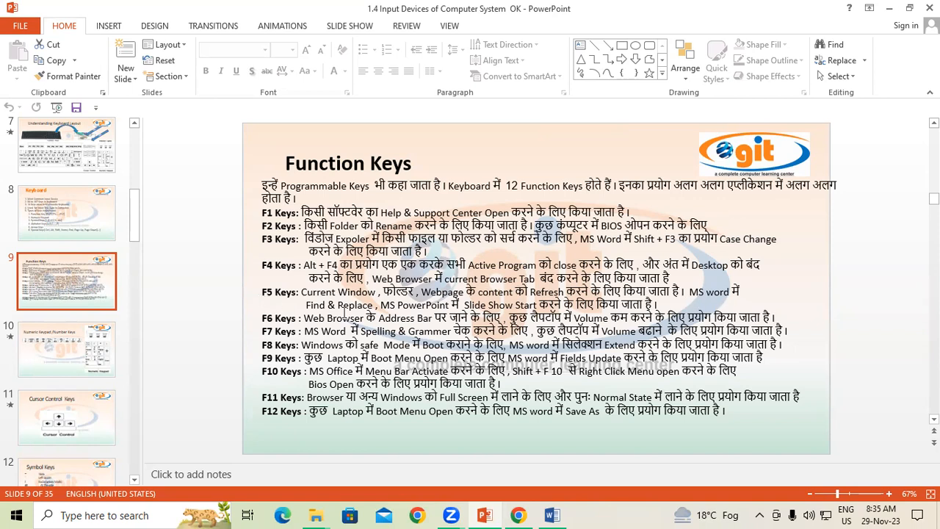
{"action": "left_click", "coordinate": [553, 515]}
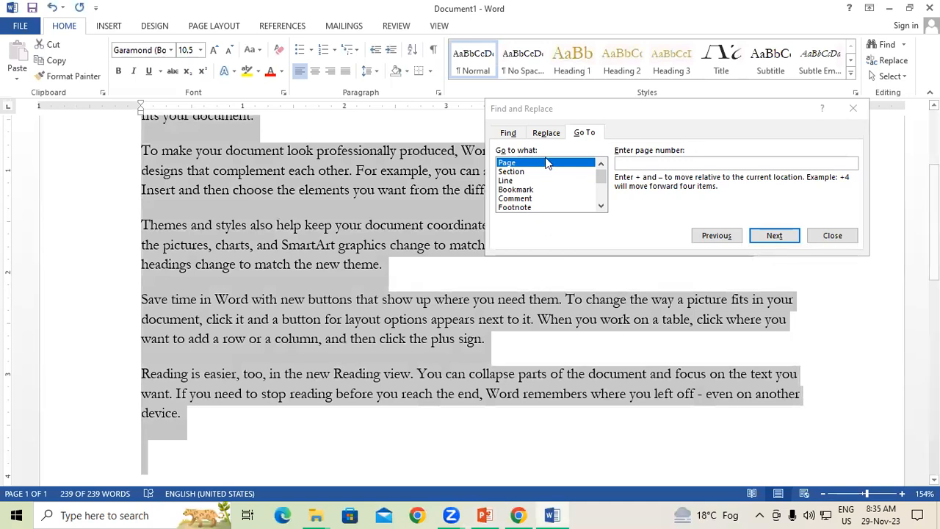
Step: Highlight all five matches of 'document' in yellow using Find's Reading Highlight > Highlight All
{"action": "left_click", "coordinate": [518, 135]}
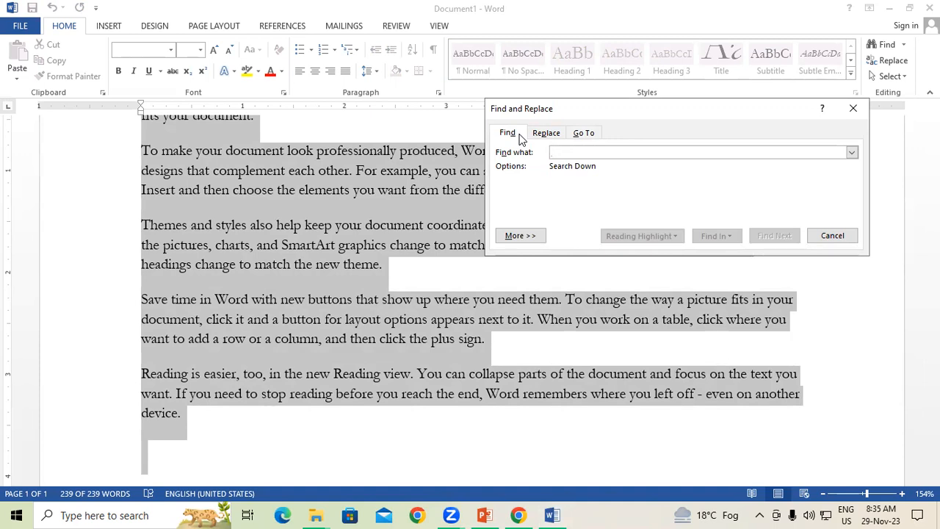
{"action": "type", "text": "document"}
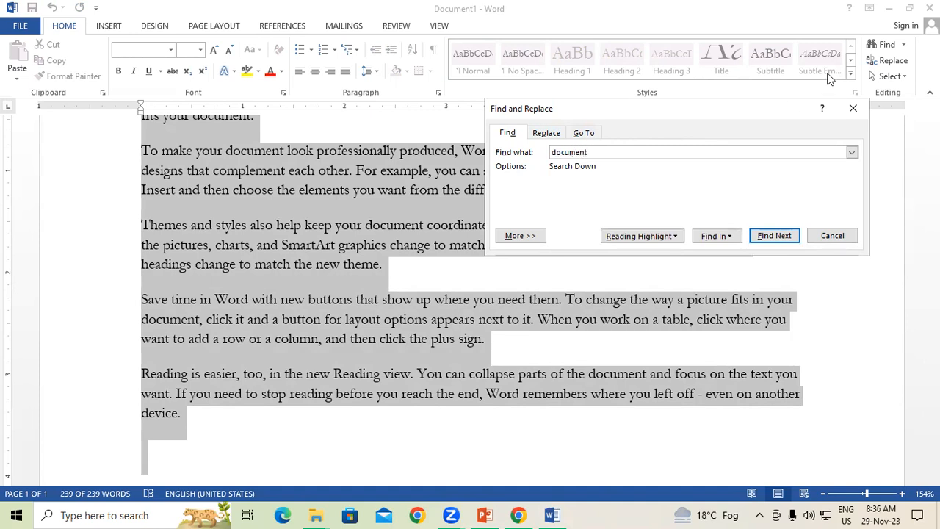
{"action": "left_click", "coordinate": [671, 241]}
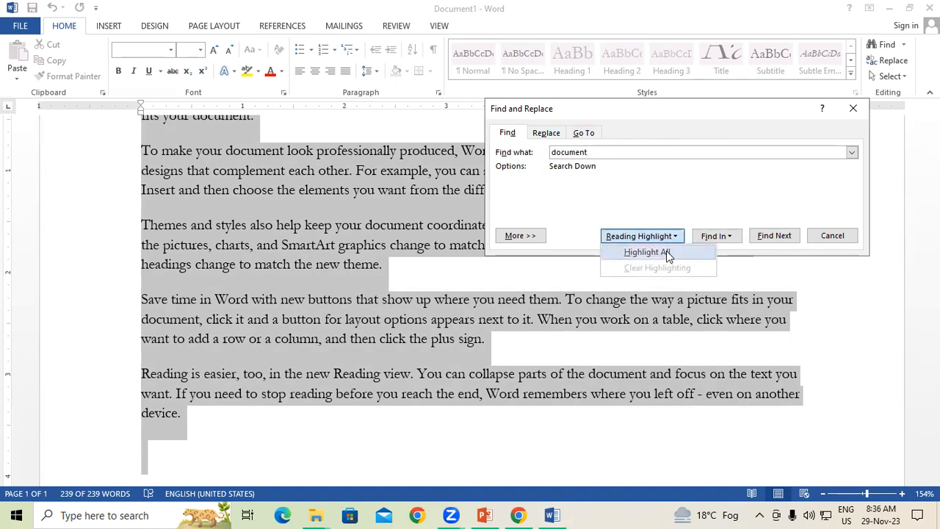
{"action": "left_click", "coordinate": [666, 250]}
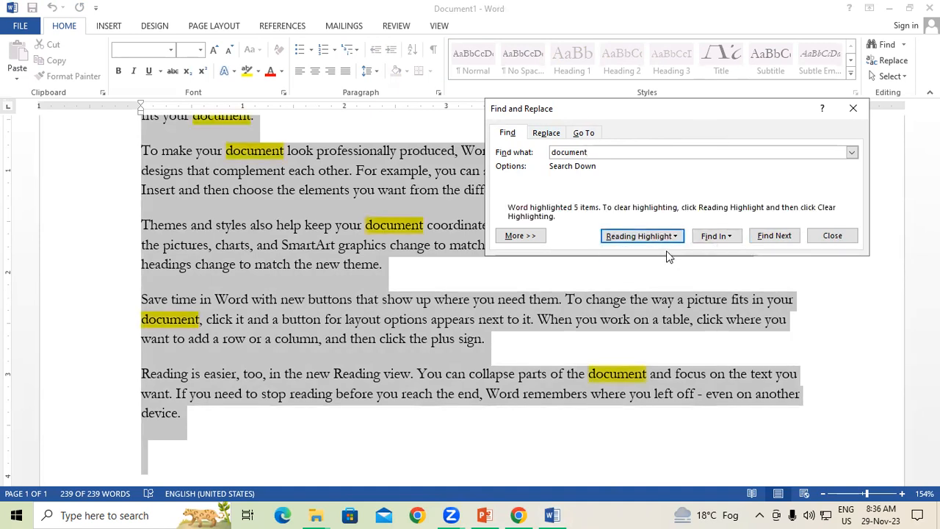
{"action": "left_click", "coordinate": [853, 108]}
{"action": "scroll", "coordinate": [686, 242], "scroll_direction": "up", "scroll_amount": 3}
{"action": "scroll", "coordinate": [687, 242], "scroll_direction": "down", "scroll_amount": 1}
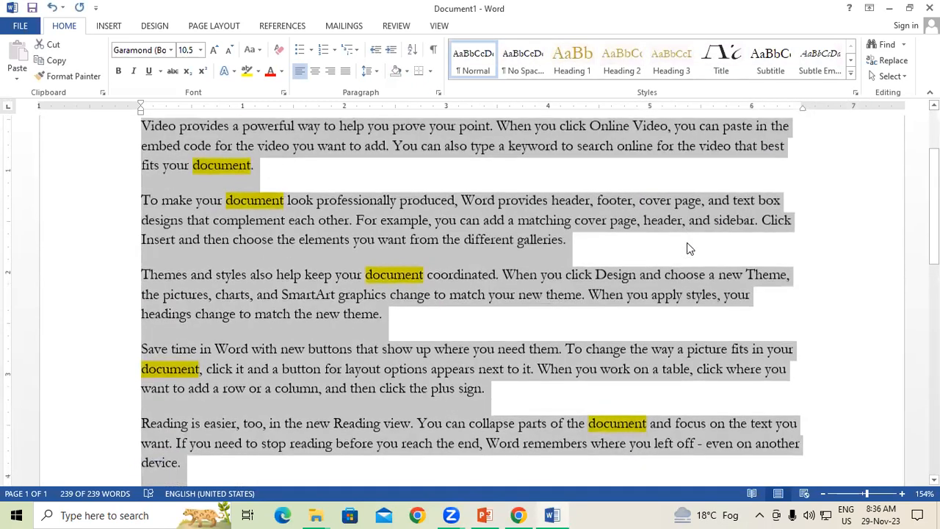
{"action": "scroll", "coordinate": [686, 248], "scroll_direction": "down", "scroll_amount": 1}
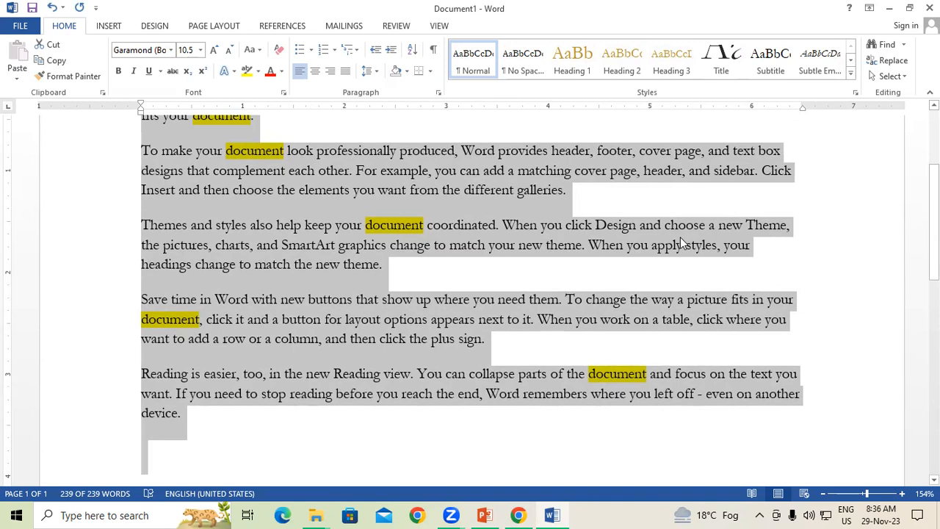
{"action": "key", "text": "ctrl+g"}
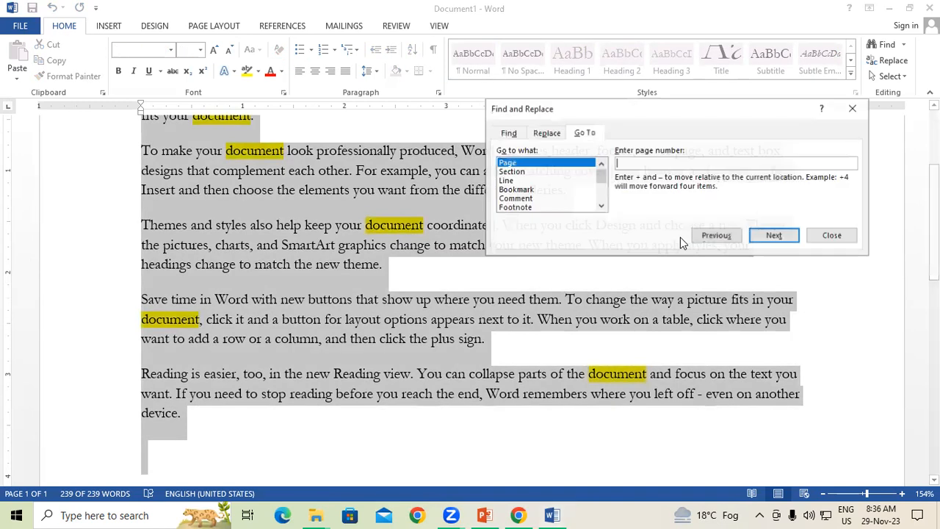
Step: Replace all five instances of 'document' with PRADEEP, then return to PowerPoint
{"action": "left_click", "coordinate": [546, 132]}
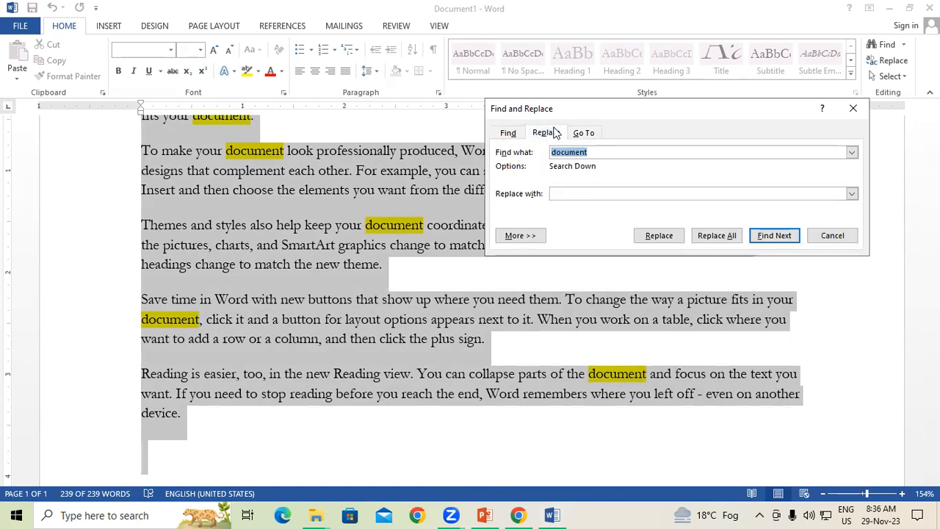
{"action": "left_click", "coordinate": [617, 152]}
{"action": "left_click", "coordinate": [583, 194]}
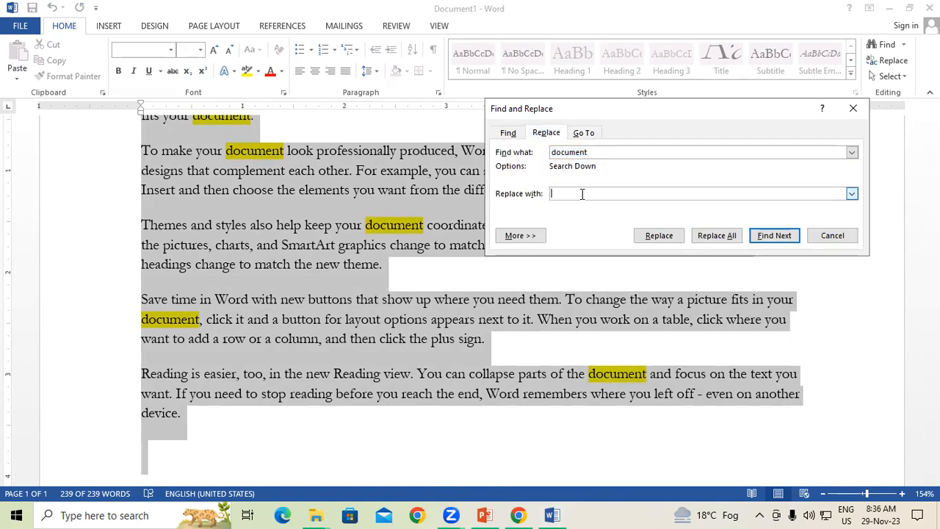
{"action": "type", "text": "PRADEEP"}
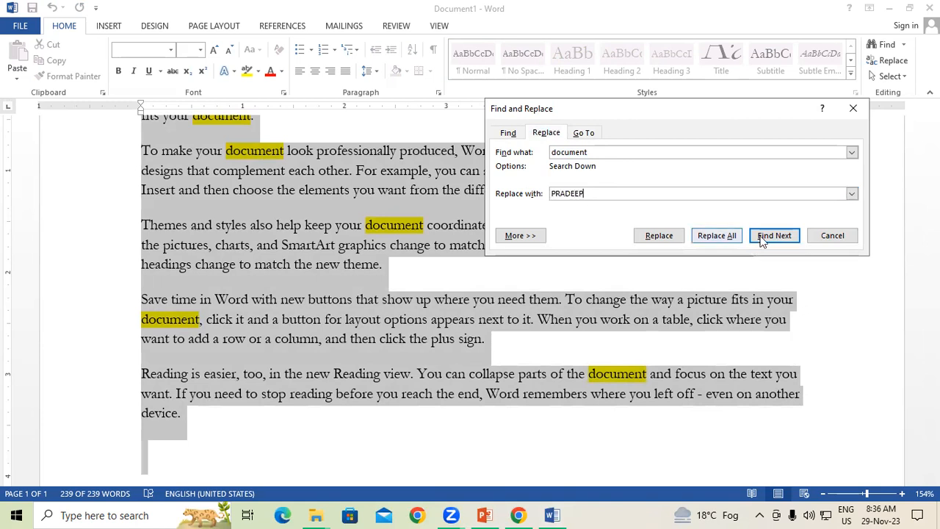
{"action": "left_click", "coordinate": [723, 235]}
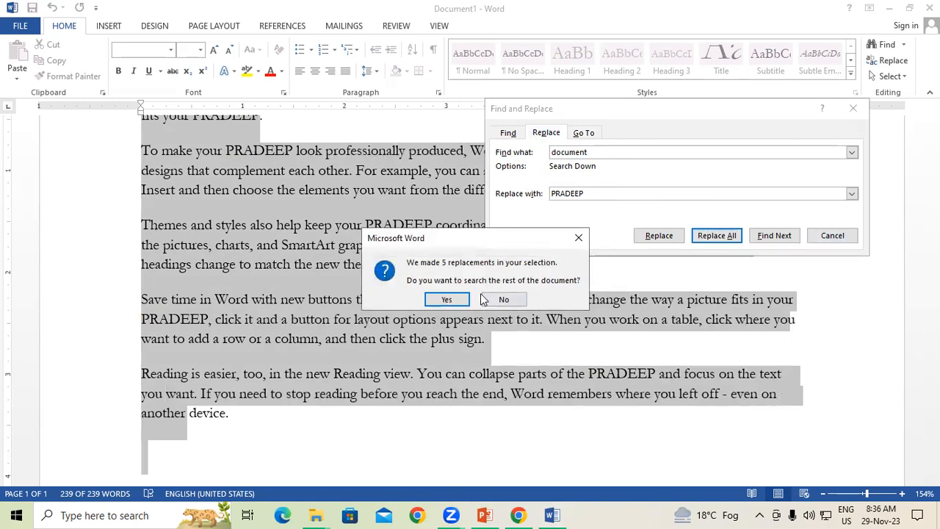
{"action": "left_click", "coordinate": [445, 299]}
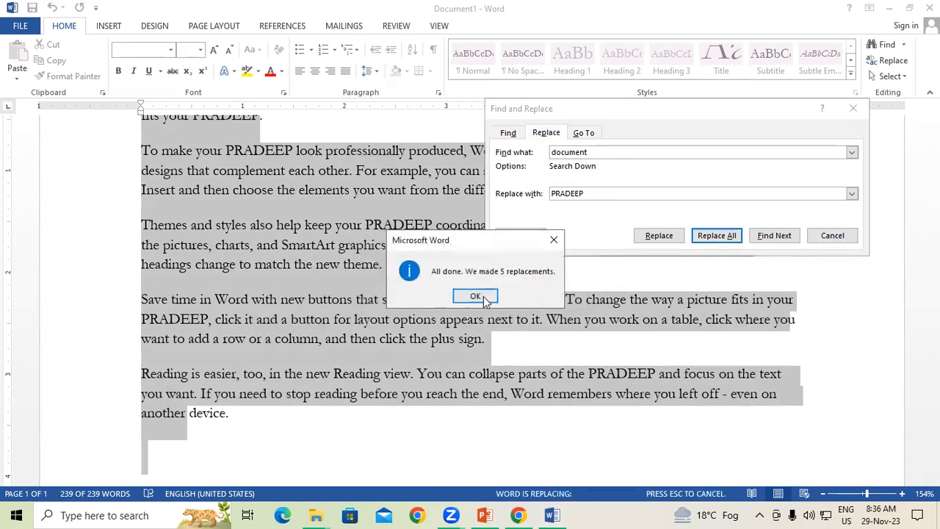
{"action": "left_click", "coordinate": [488, 296]}
{"action": "left_click", "coordinate": [853, 108]}
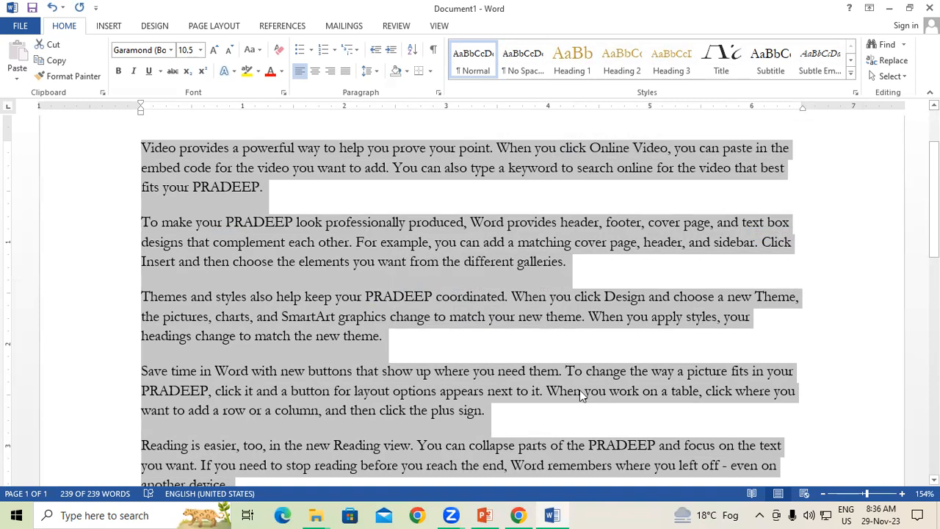
{"action": "left_click", "coordinate": [485, 515]}
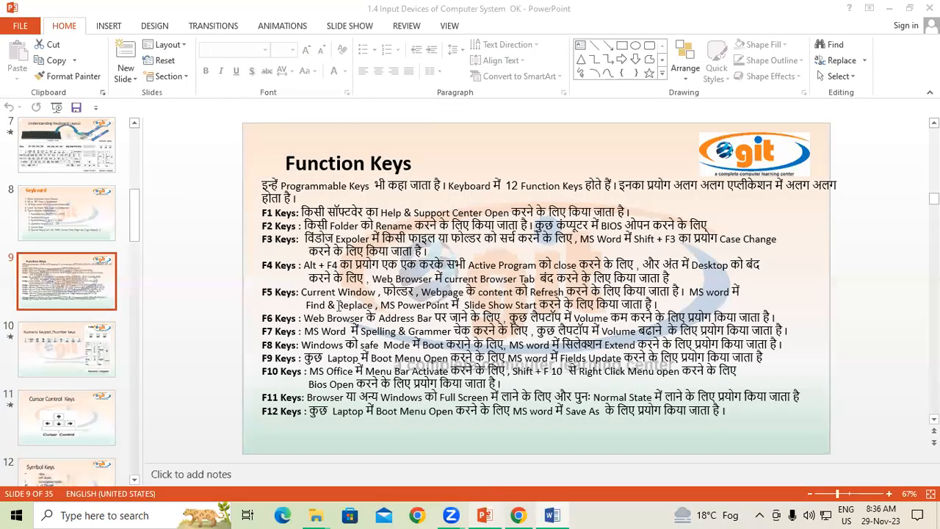
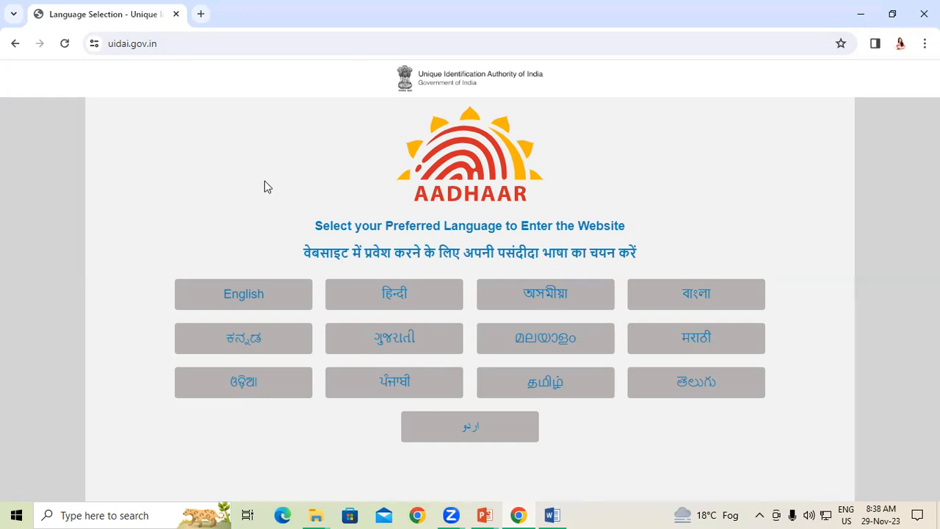
Step: Clear the address bar and start typing UIDAI, then cancel to restore the original address
{"action": "left_click", "coordinate": [216, 45]}
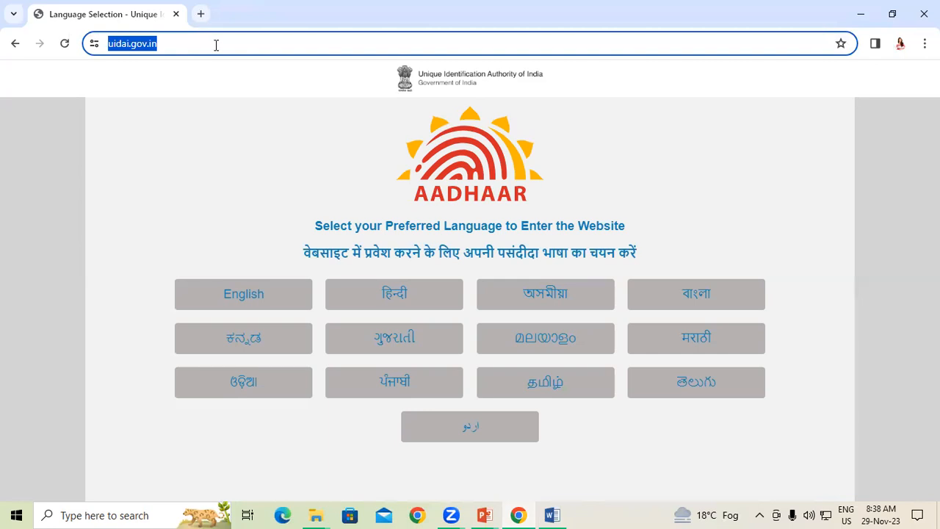
{"action": "key", "text": "BackSpace"}
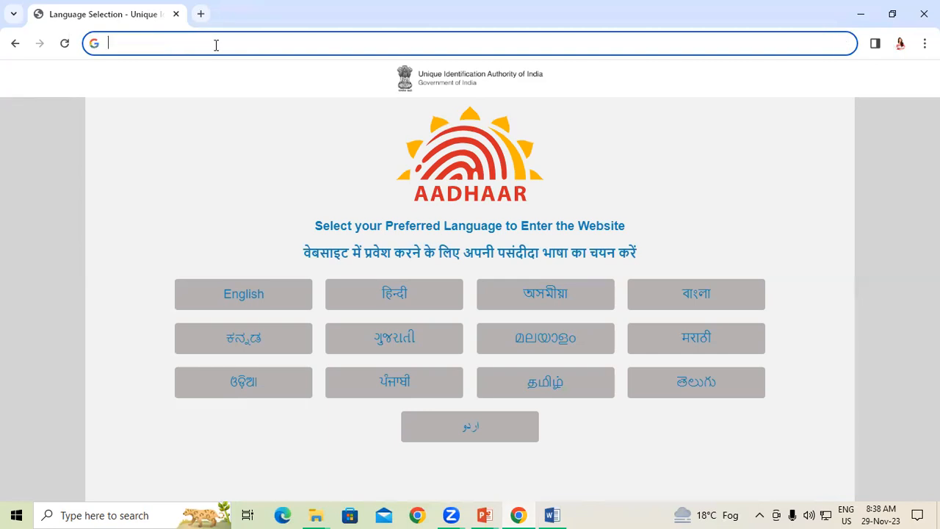
{"action": "type", "text": "UIDAI"}
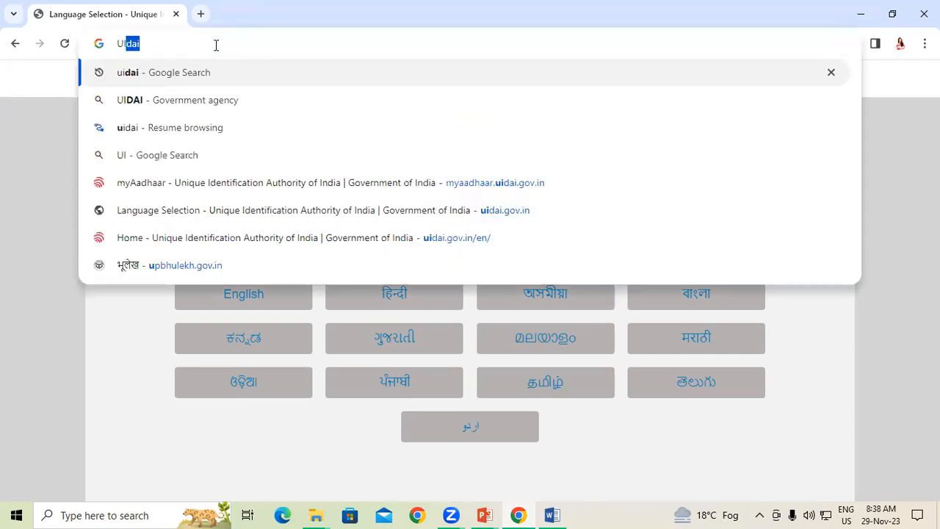
{"action": "key", "text": "Escape"}
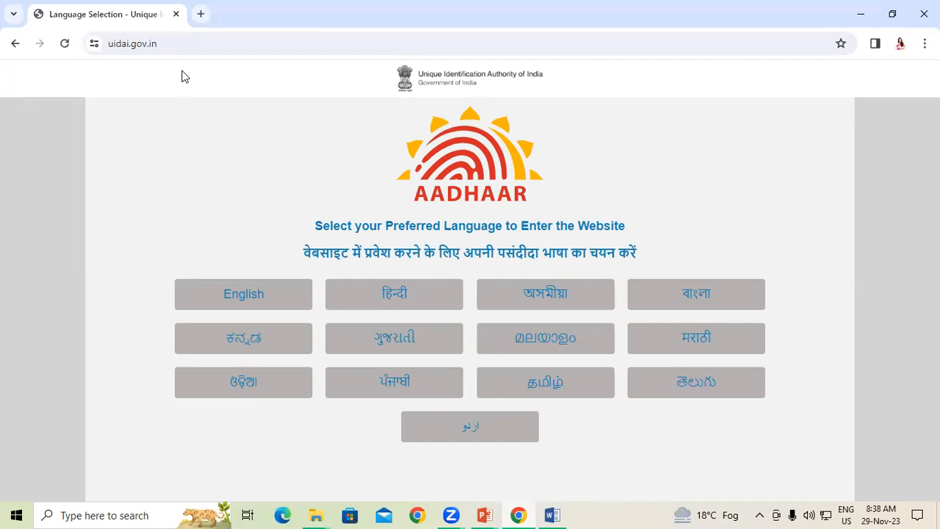
Step: Search Google for 'RATION CARD' from the address bar
{"action": "key", "text": "ctrl+l"}
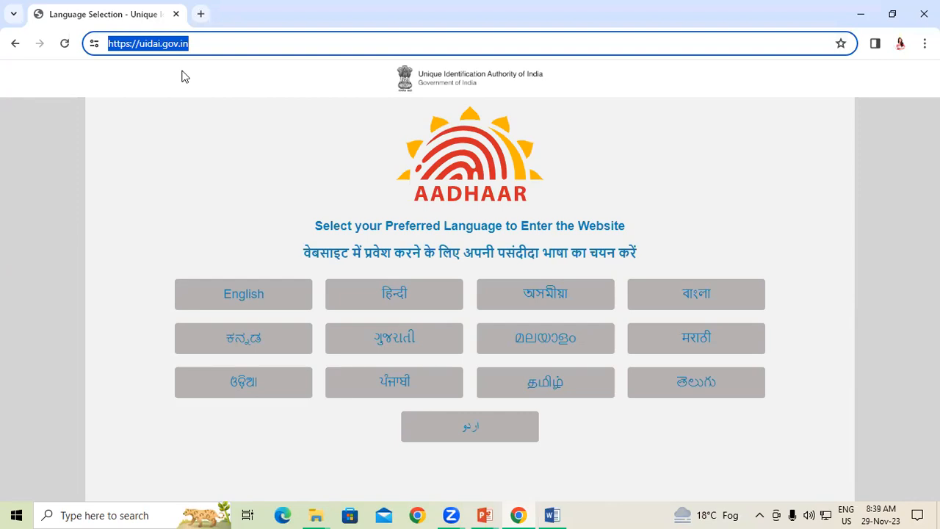
{"action": "key", "text": "BackSpace"}
{"action": "type", "text": "RATIO"}
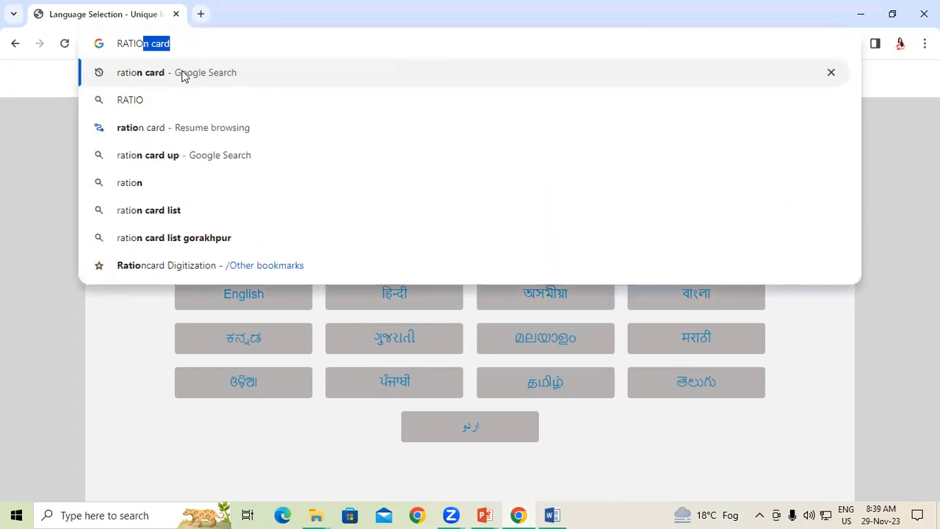
{"action": "type", "text": "N CARD"}
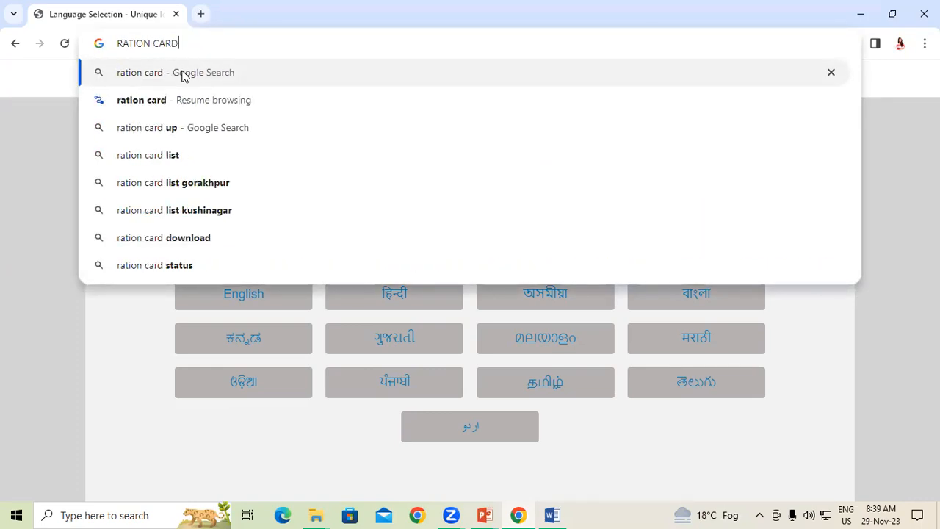
{"action": "left_click", "coordinate": [182, 74]}
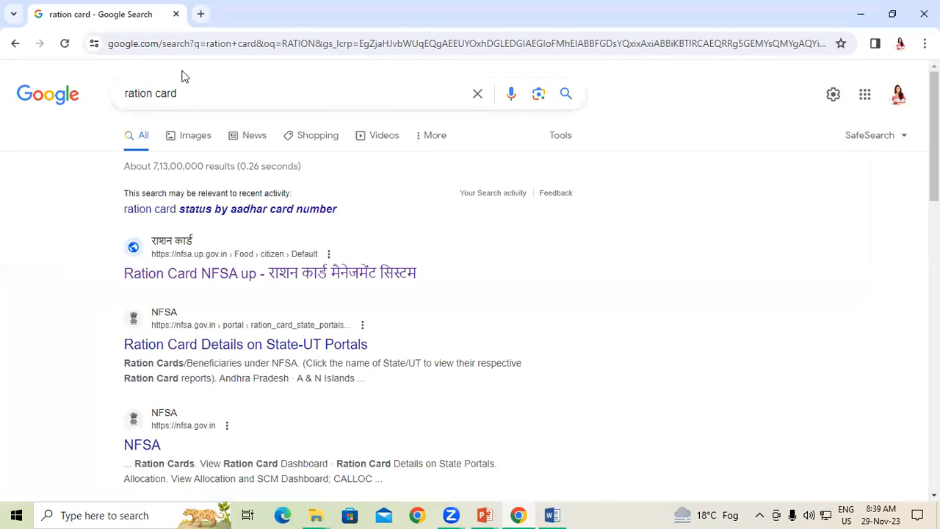
Step: Open the Ration Card NFSA UP result, dismiss its pop-up, and open the eligibility list search
{"action": "left_click", "coordinate": [250, 282]}
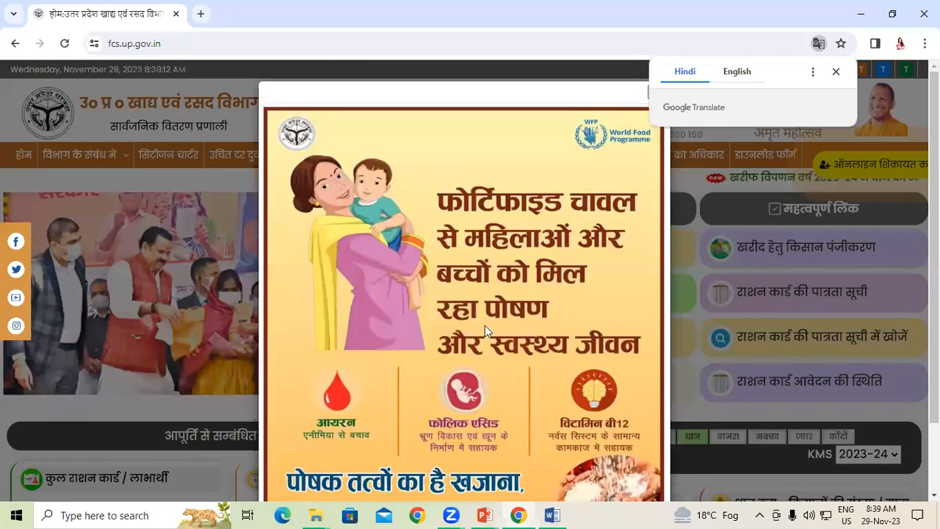
{"action": "scroll", "coordinate": [485, 326], "scroll_direction": "down", "scroll_amount": 2}
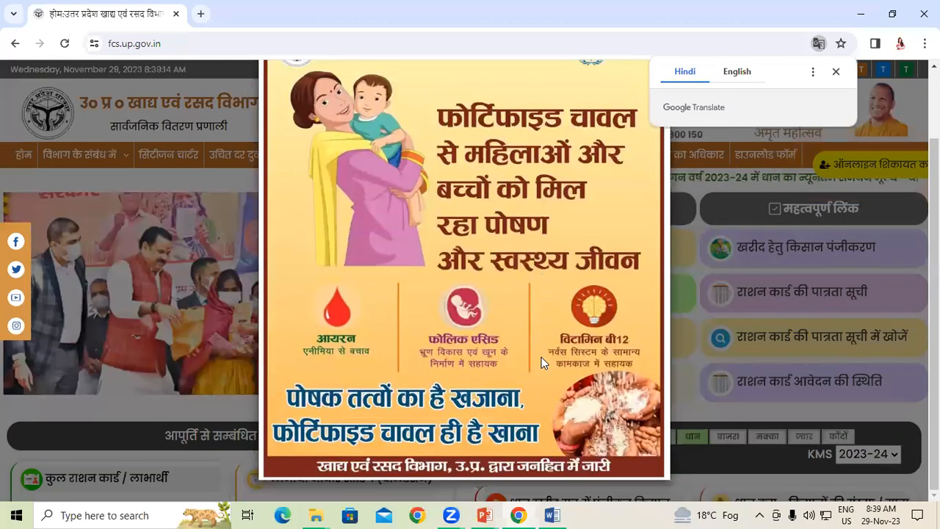
{"action": "left_click", "coordinate": [820, 464]}
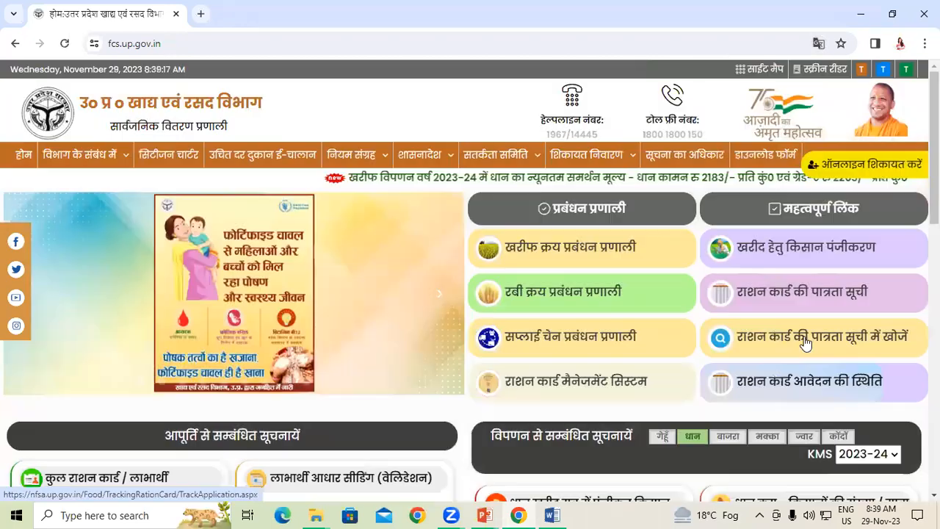
{"action": "left_click", "coordinate": [804, 341]}
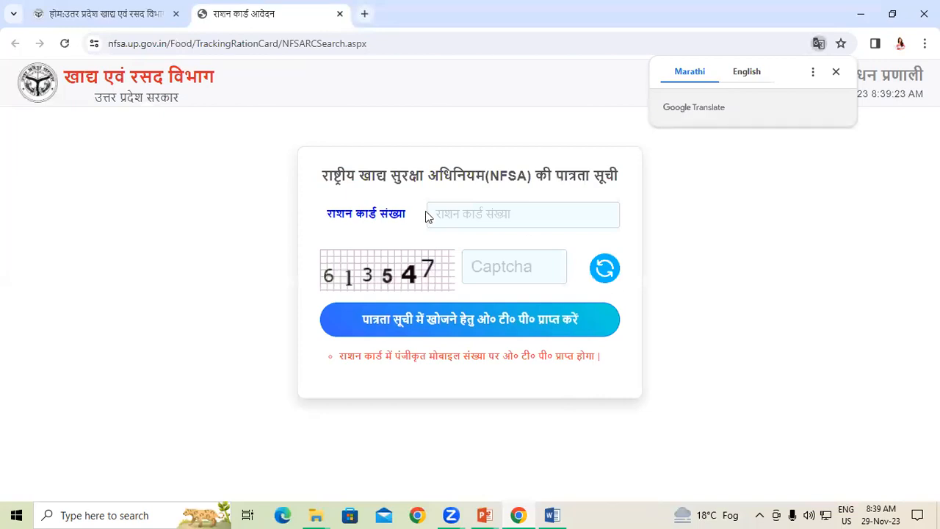
{"action": "left_click", "coordinate": [444, 209]}
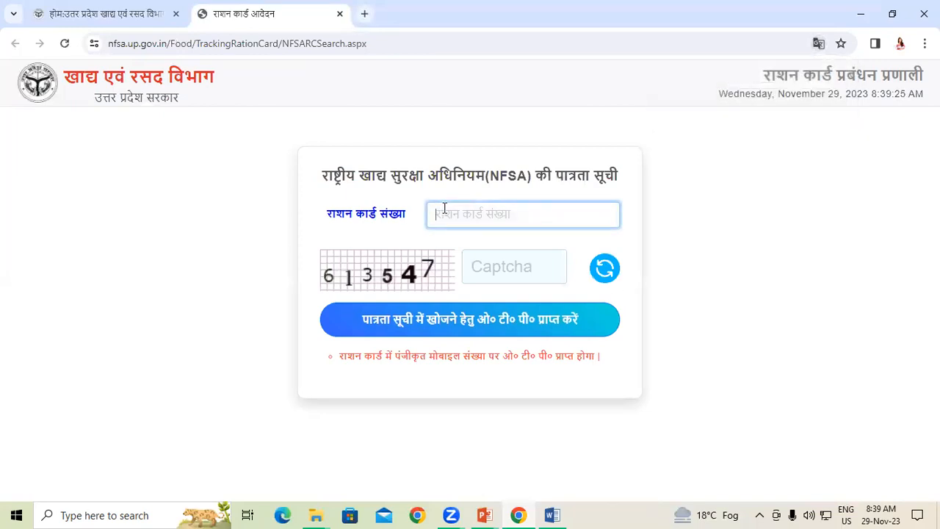
{"action": "left_click", "coordinate": [514, 271]}
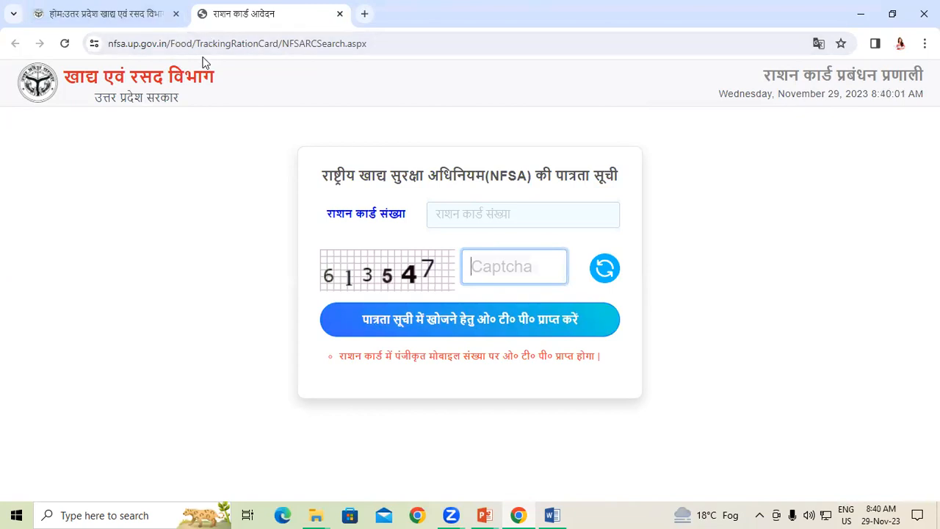
Step: Replace the address with a Google search for 'sarkari result'
{"action": "key", "text": "ctrl+l"}
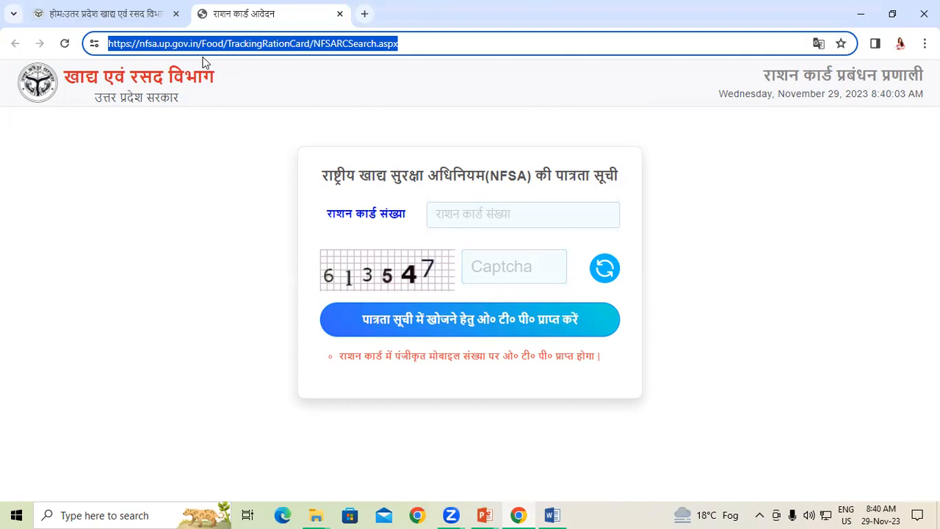
{"action": "key", "text": "BackSpace"}
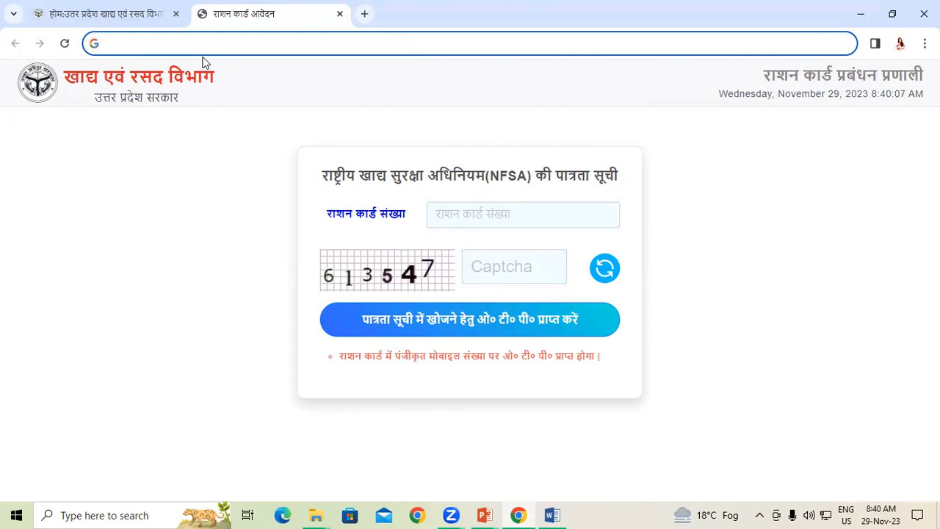
{"action": "type", "text": "SAR"}
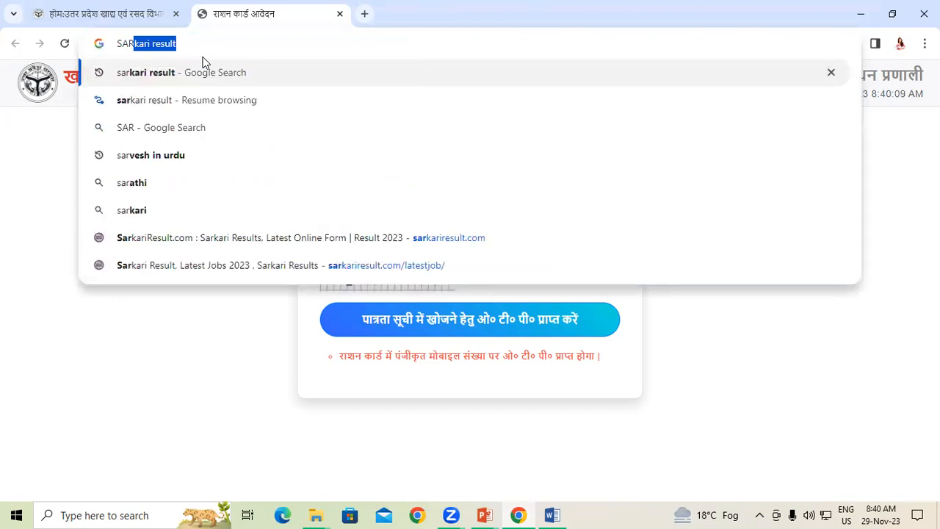
{"action": "key", "text": "Return"}
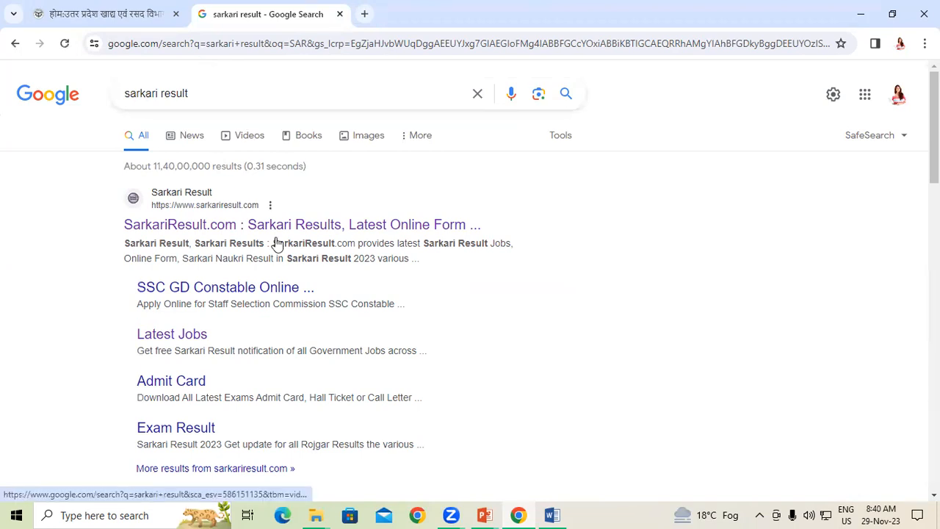
Step: Show the Input Devices presentation's Function Keys slide, then switch back to Document1 in Word
{"action": "mouse_move", "coordinate": [487, 513]}
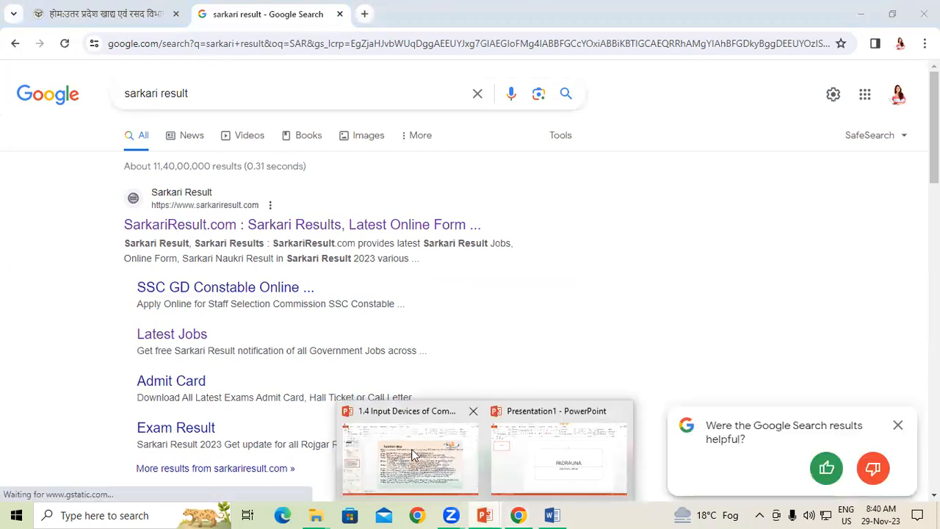
{"action": "left_click", "coordinate": [411, 454]}
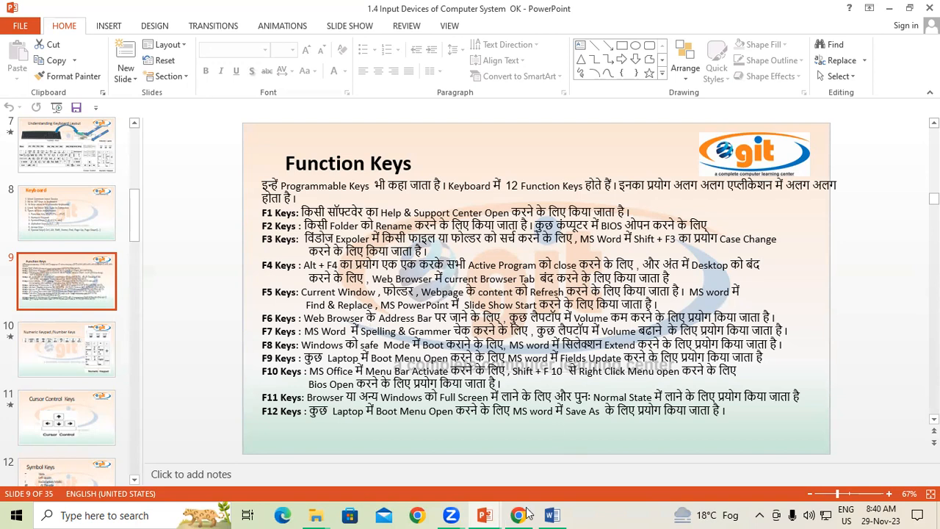
{"action": "mouse_move", "coordinate": [566, 513]}
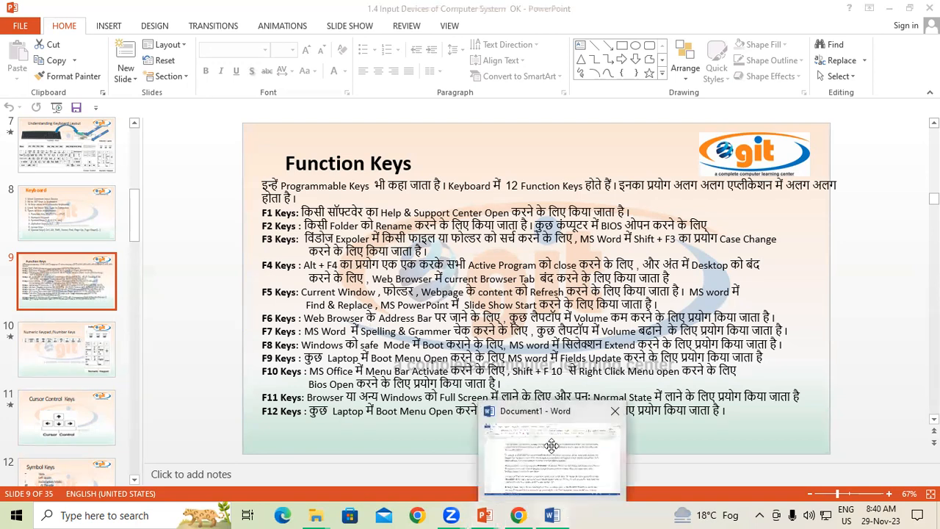
{"action": "left_click", "coordinate": [551, 445]}
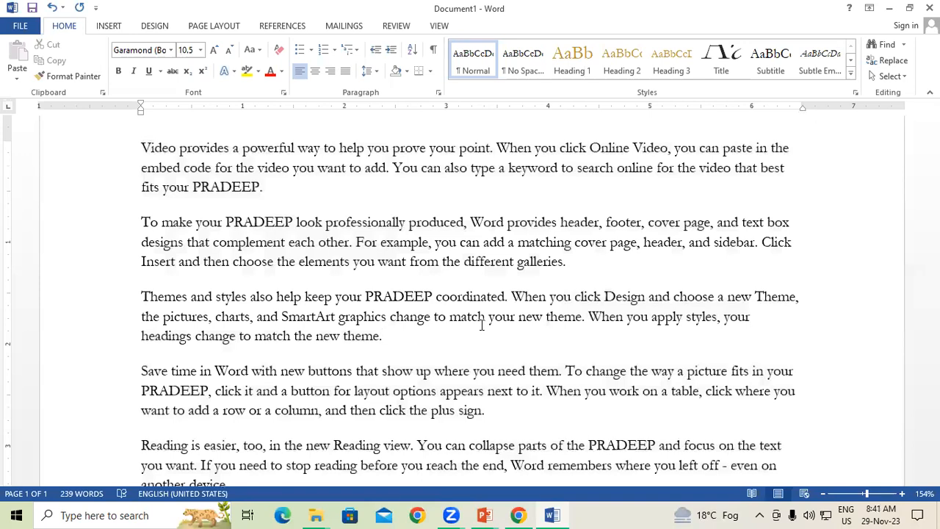
Step: Enlarge all the document text to 20 point, then deselect it
{"action": "key", "text": "ctrl+a"}
{"action": "key", "text": "ctrl+shift+period"}
{"action": "key", "text": "ctrl+shift+period"}
{"action": "key", "text": "ctrl+shift+period"}
{"action": "key", "text": "ctrl+shift+period"}
{"action": "key", "text": "ctrl+shift+period"}
{"action": "key", "text": "ctrl+shift+period"}
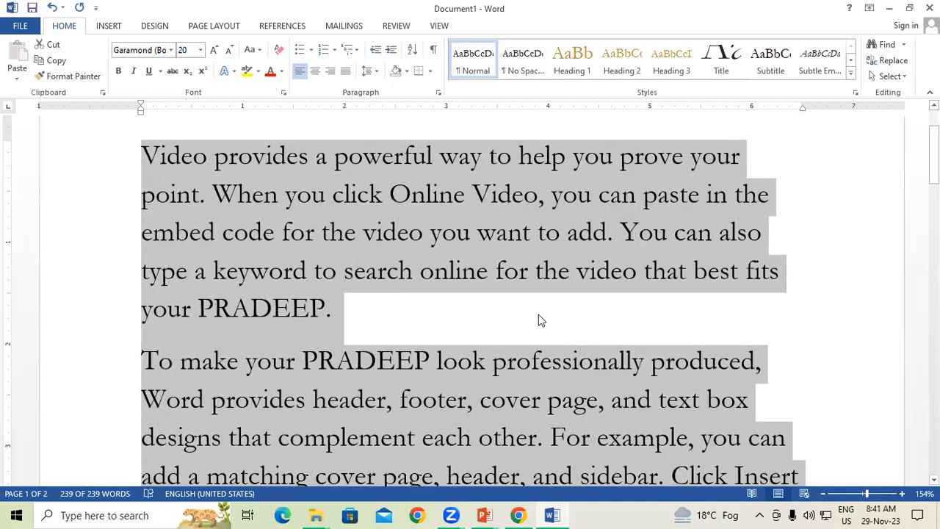
{"action": "left_click", "coordinate": [492, 333]}
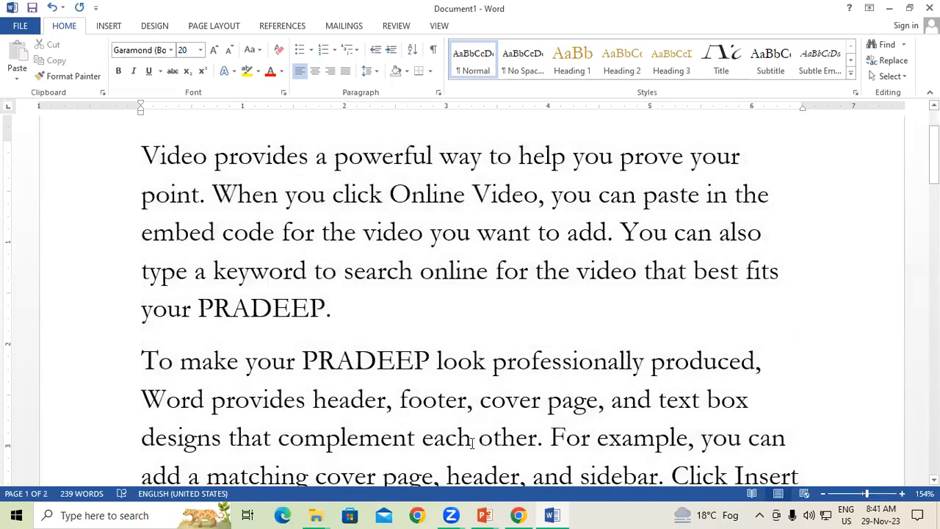
Step: Glance at the Input Devices presentation and return to the Word document
{"action": "mouse_move", "coordinate": [486, 514]}
{"action": "left_click", "coordinate": [446, 479]}
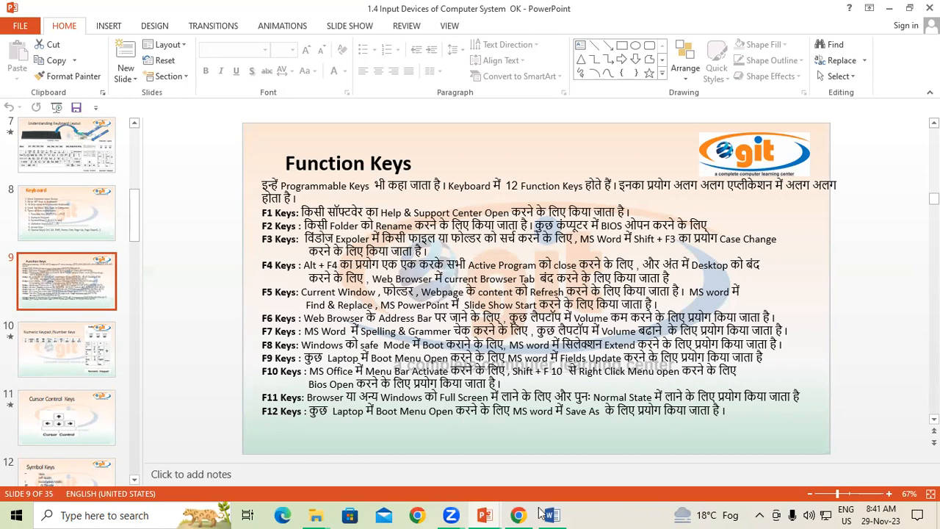
{"action": "mouse_move", "coordinate": [553, 514]}
{"action": "left_click", "coordinate": [575, 434]}
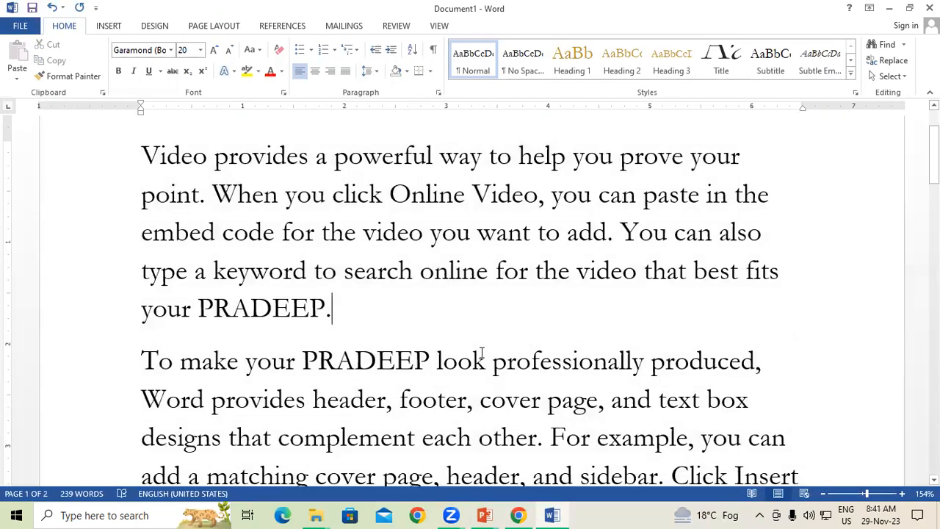
Step: Select the words 'code for', then clear the selection
{"action": "scroll", "coordinate": [482, 354], "scroll_direction": "up", "scroll_amount": 2}
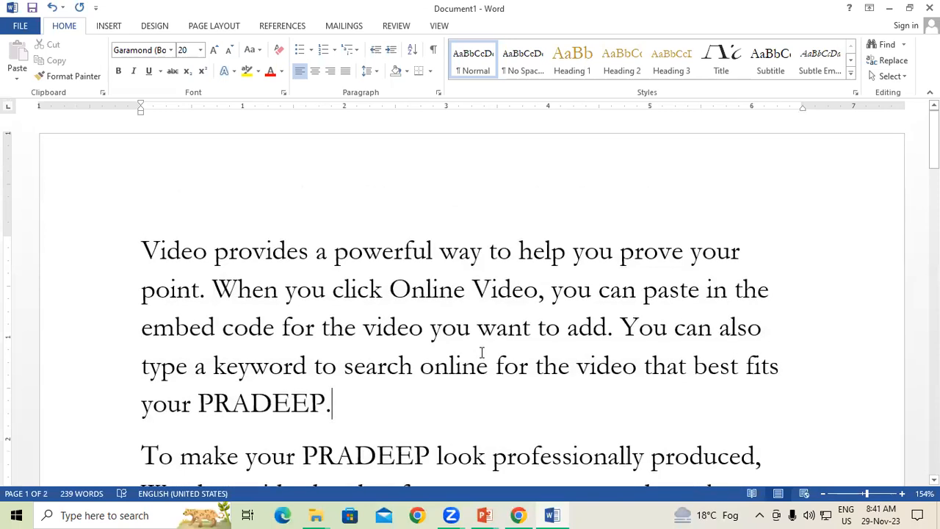
{"action": "scroll", "coordinate": [482, 353], "scroll_direction": "down", "scroll_amount": 1}
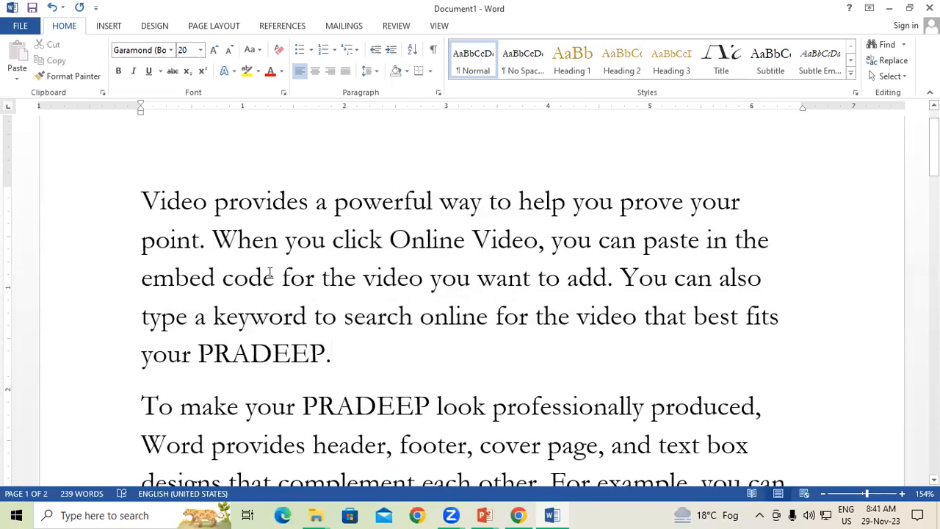
{"action": "left_click_drag", "start_coordinate": [324, 285], "coordinate": [222, 284]}
{"action": "left_click", "coordinate": [361, 321]}
Step: Misspell the opening word 'Video' as 'Viideo' by inserting an extra i
{"action": "left_click", "coordinate": [166, 202]}
{"action": "type", "text": "i"}
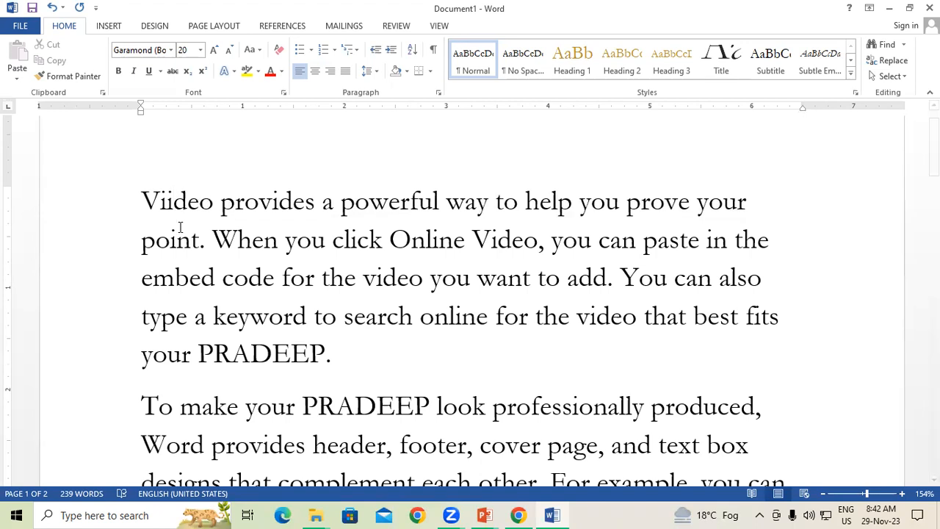
{"action": "left_click", "coordinate": [202, 291]}
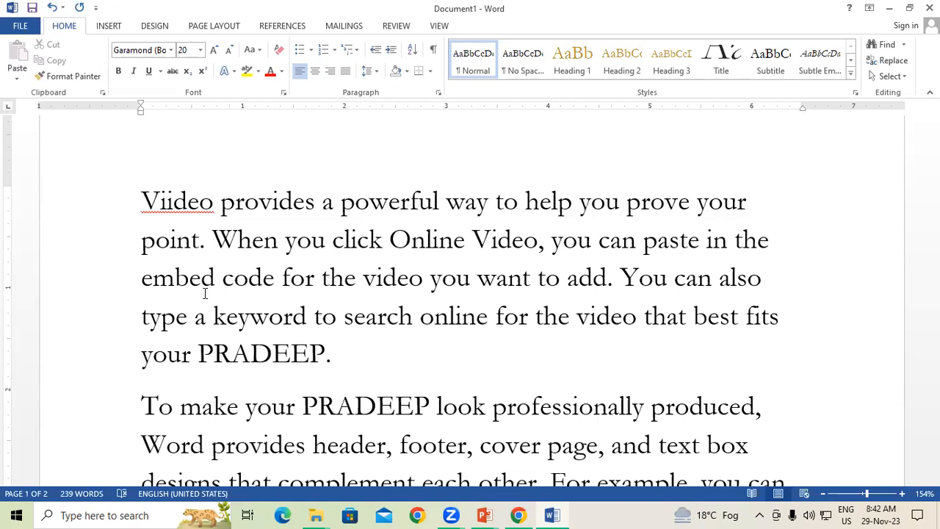
{"action": "scroll", "coordinate": [273, 357], "scroll_direction": "down", "scroll_amount": 1}
{"action": "scroll", "coordinate": [311, 367], "scroll_direction": "up", "scroll_amount": 1}
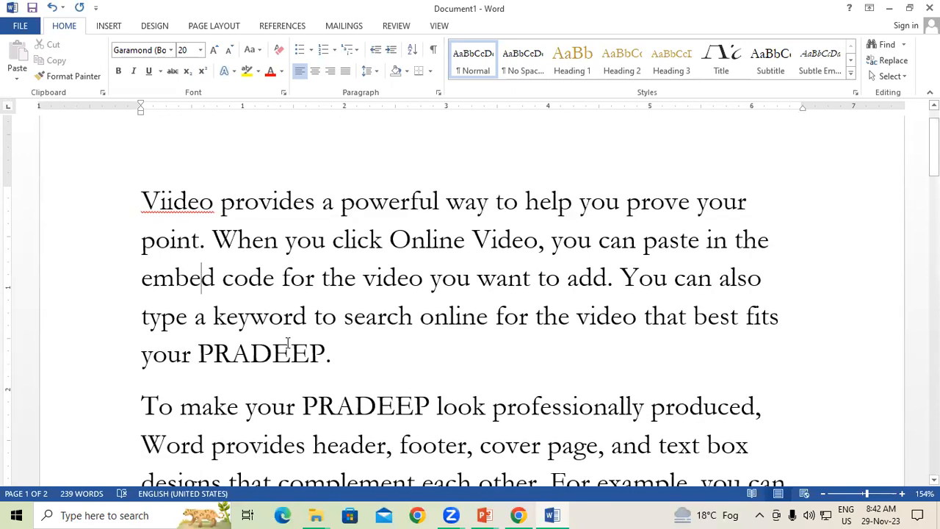
{"action": "left_click", "coordinate": [161, 203]}
{"action": "scroll", "coordinate": [285, 294], "scroll_direction": "down", "scroll_amount": 1}
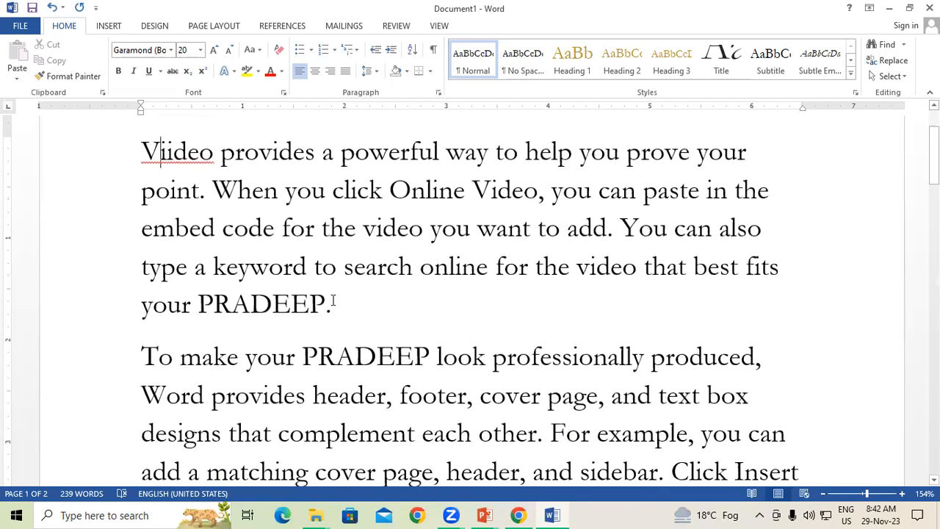
Step: Change the capital T of 'To make' to a lowercase t
{"action": "left_click", "coordinate": [151, 355]}
{"action": "key", "text": "BackSpace"}
{"action": "type", "text": "t"}
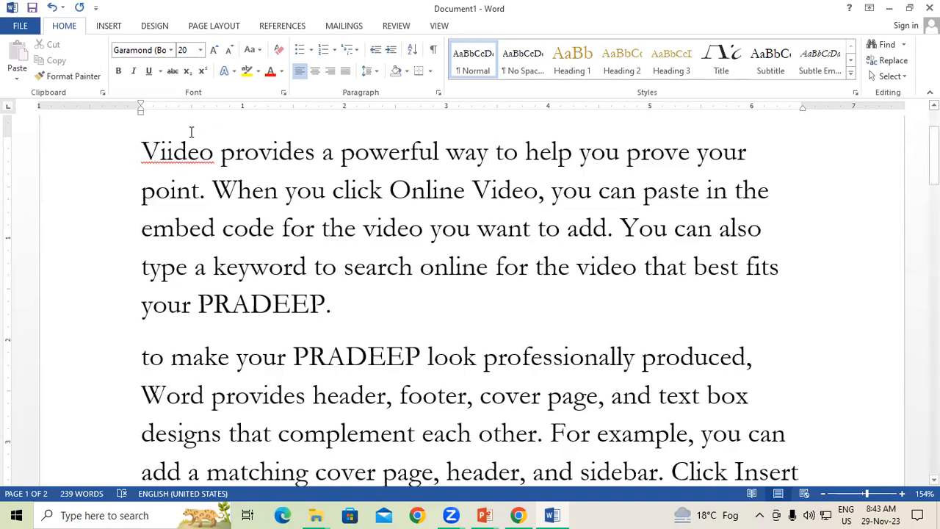
{"action": "left_click", "coordinate": [346, 355]}
Step: Change the capital W of 'When you click' to a lowercase w
{"action": "scroll", "coordinate": [353, 351], "scroll_direction": "up", "scroll_amount": 3}
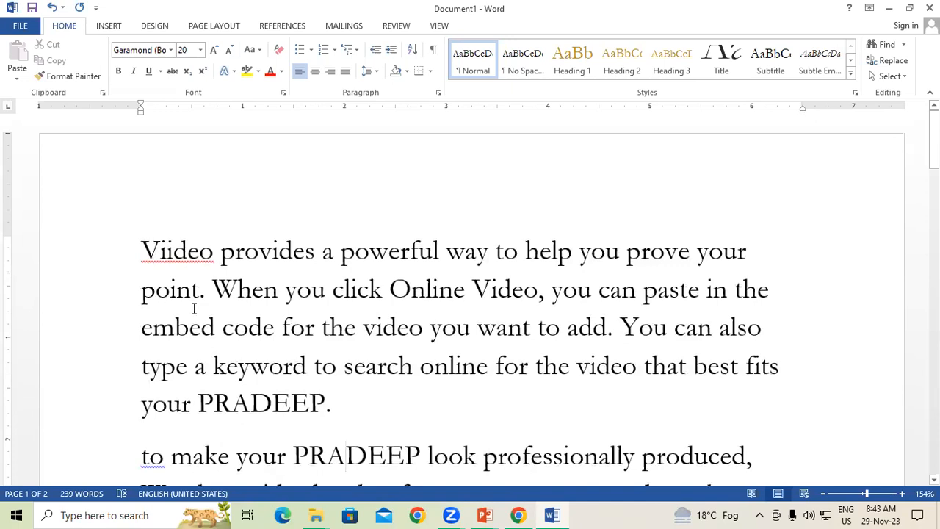
{"action": "scroll", "coordinate": [200, 308], "scroll_direction": "down", "scroll_amount": 1}
{"action": "left_click_drag", "start_coordinate": [237, 246], "coordinate": [251, 248]}
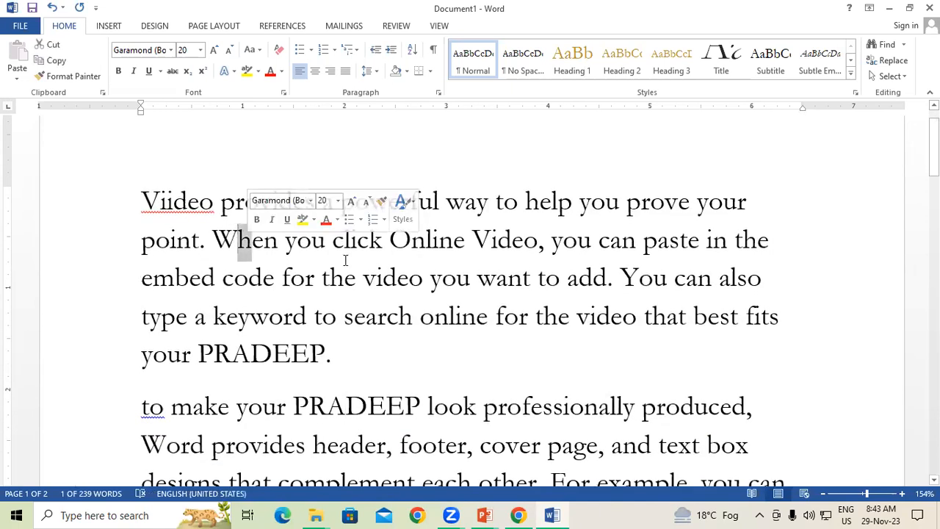
{"action": "left_click", "coordinate": [344, 255]}
{"action": "left_click", "coordinate": [237, 241]}
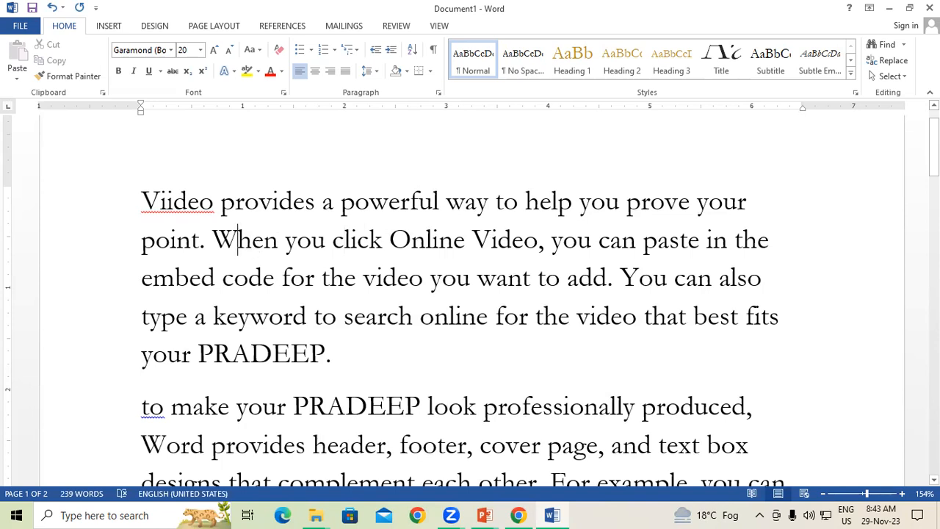
{"action": "key", "text": "BackSpace"}
{"action": "type", "text": "w"}
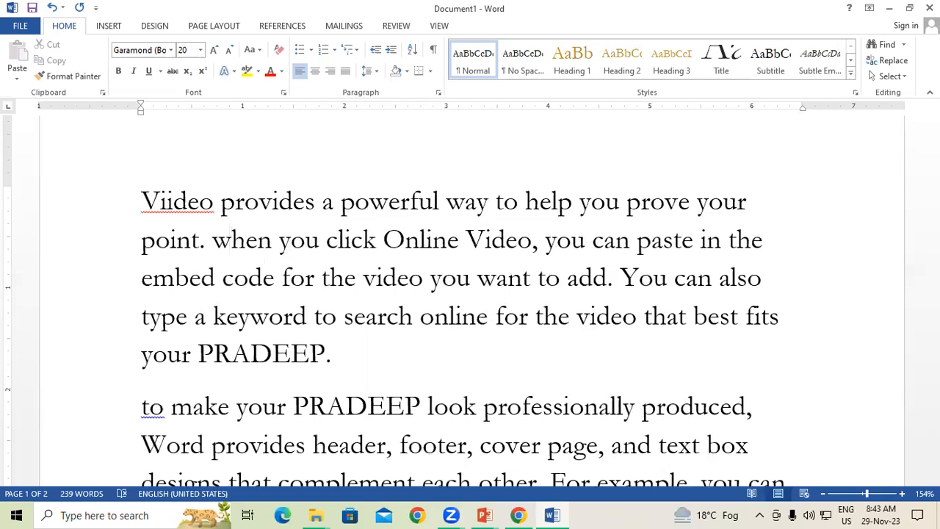
{"action": "left_click", "coordinate": [379, 320]}
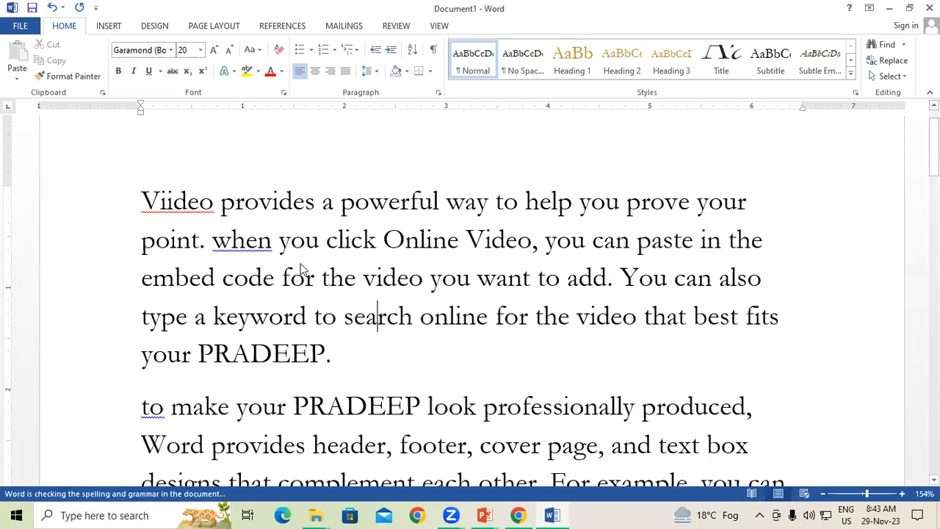
Step: Run F7 and accept the fixes for 'to', 'Viideo' and 'when', then confirm completion
{"action": "key", "text": "F7"}
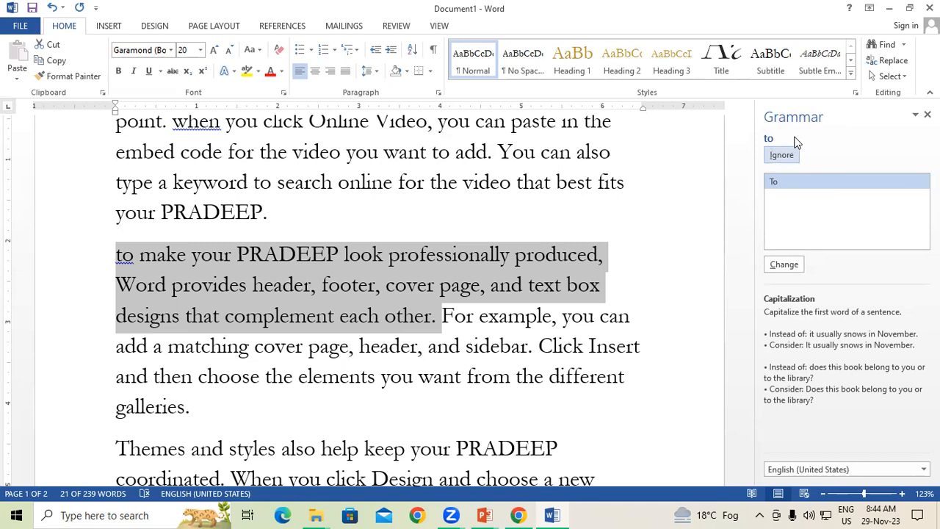
{"action": "left_click", "coordinate": [783, 264]}
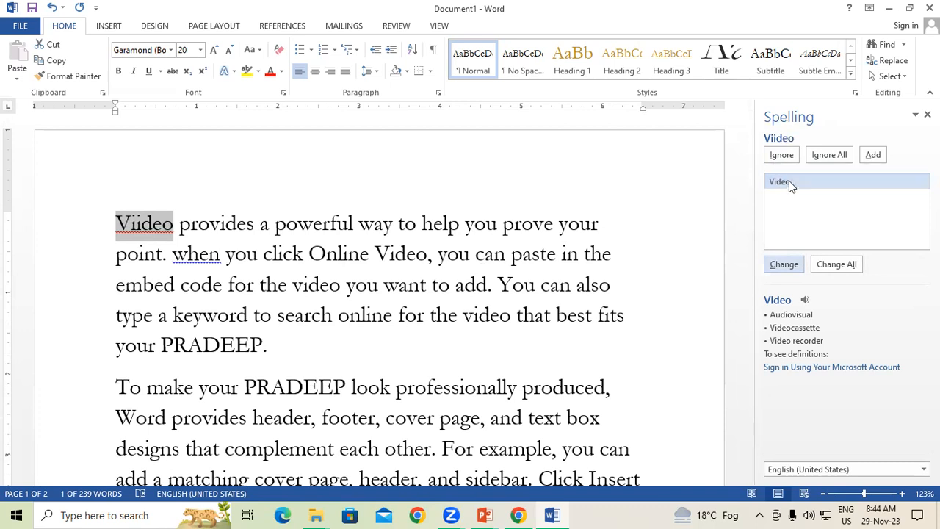
{"action": "left_click", "coordinate": [784, 265]}
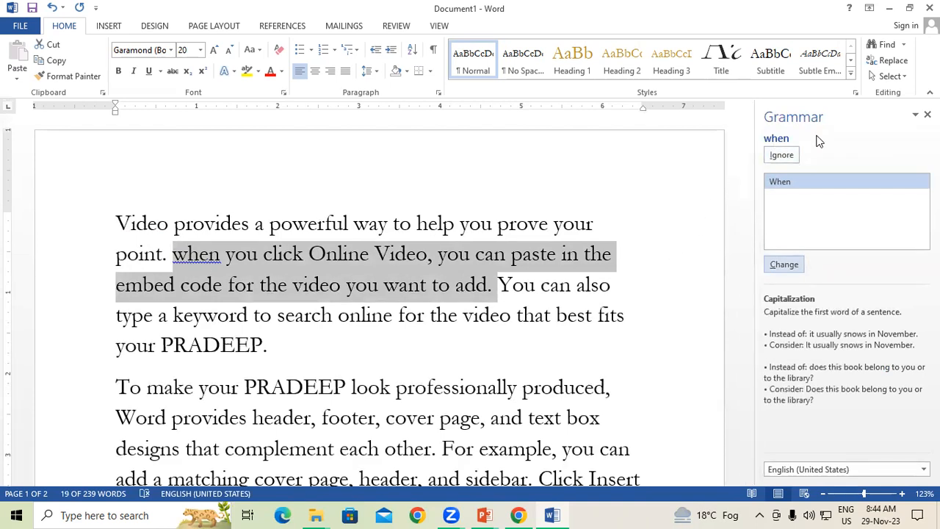
{"action": "left_click", "coordinate": [797, 262]}
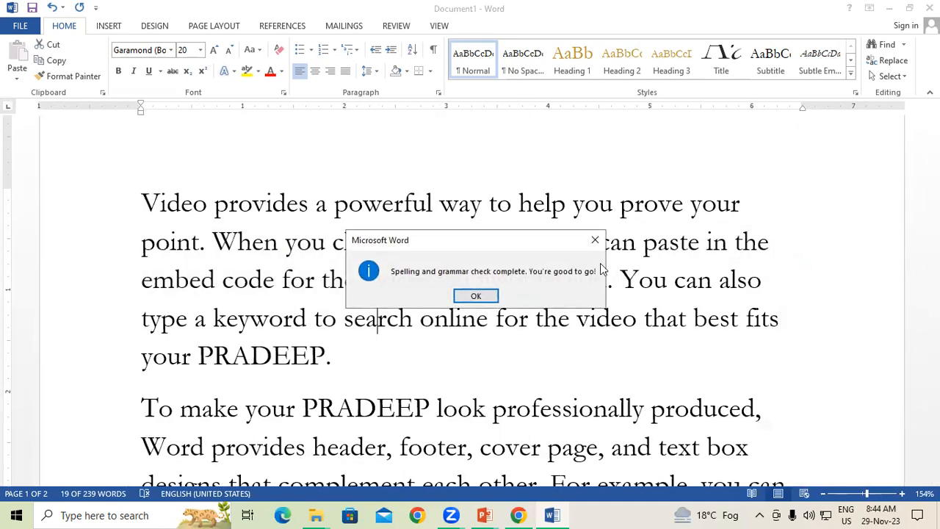
{"action": "left_click", "coordinate": [479, 297]}
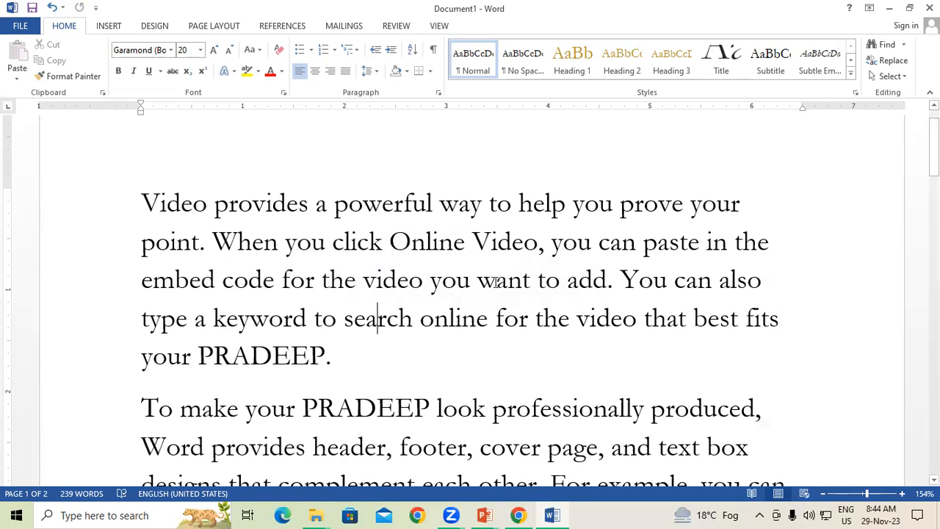
Step: Misspell 'want' as 'waant' by inserting an extra a
{"action": "left_click", "coordinate": [497, 280]}
{"action": "type", "text": "a"}
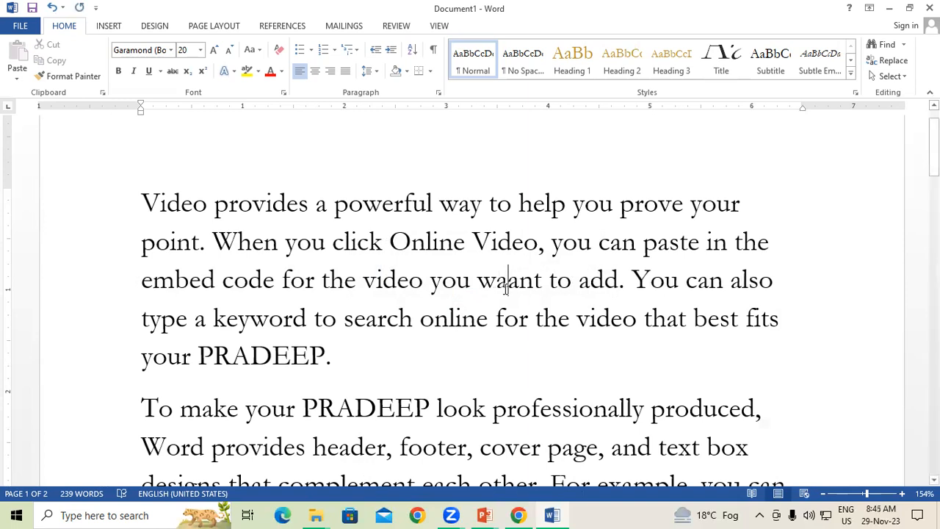
{"action": "left_click", "coordinate": [510, 410]}
{"action": "scroll", "coordinate": [381, 316], "scroll_direction": "down", "scroll_amount": 1}
{"action": "left_click", "coordinate": [377, 307]}
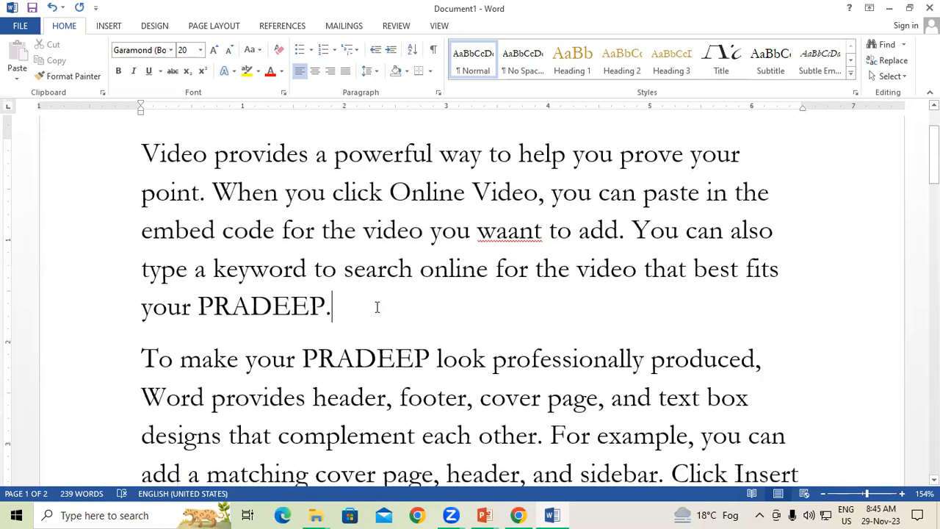
Step: Lowercase 'To' in the second paragraph and start a new spelling and grammar check
{"action": "left_click", "coordinate": [158, 358]}
{"action": "key", "text": "BackSpace"}
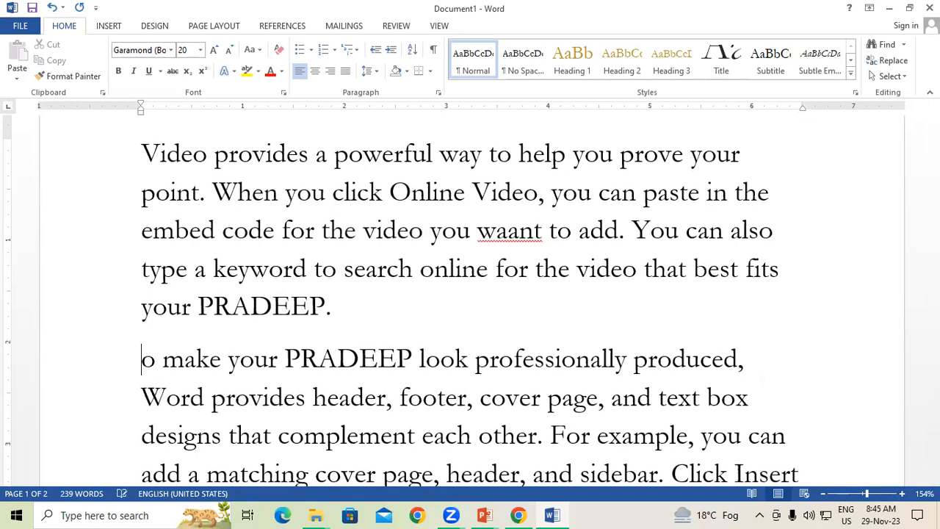
{"action": "type", "text": "t"}
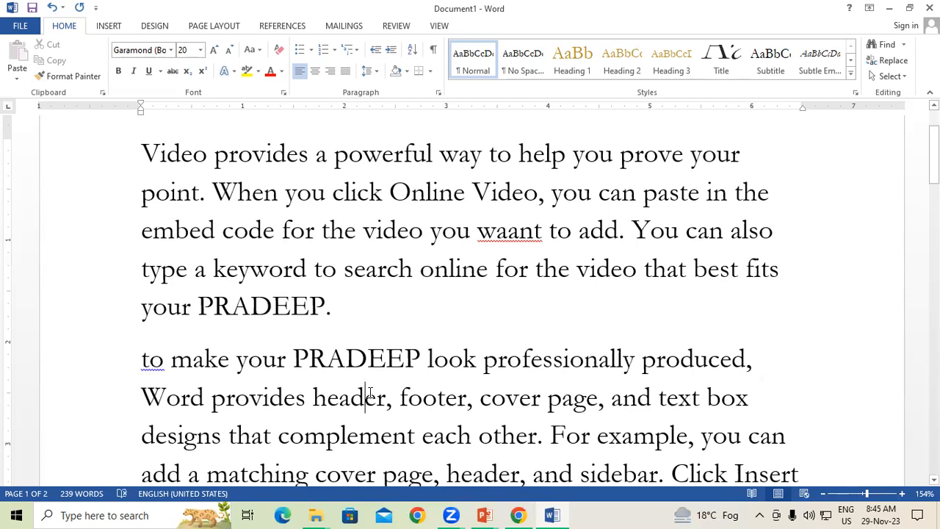
{"action": "key", "text": "F7"}
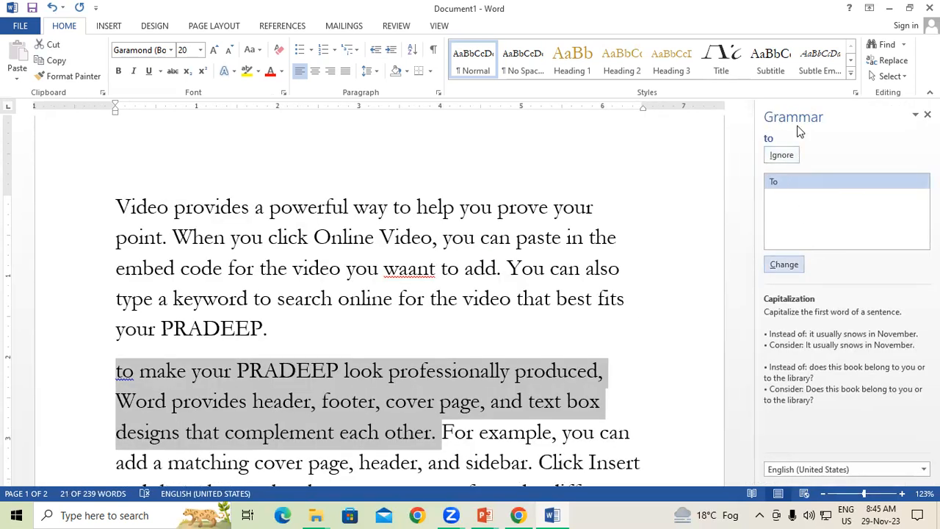
Step: Accept the corrections 'to' → 'To' and 'waant' → 'want', then confirm the check is complete
{"action": "left_click", "coordinate": [788, 265]}
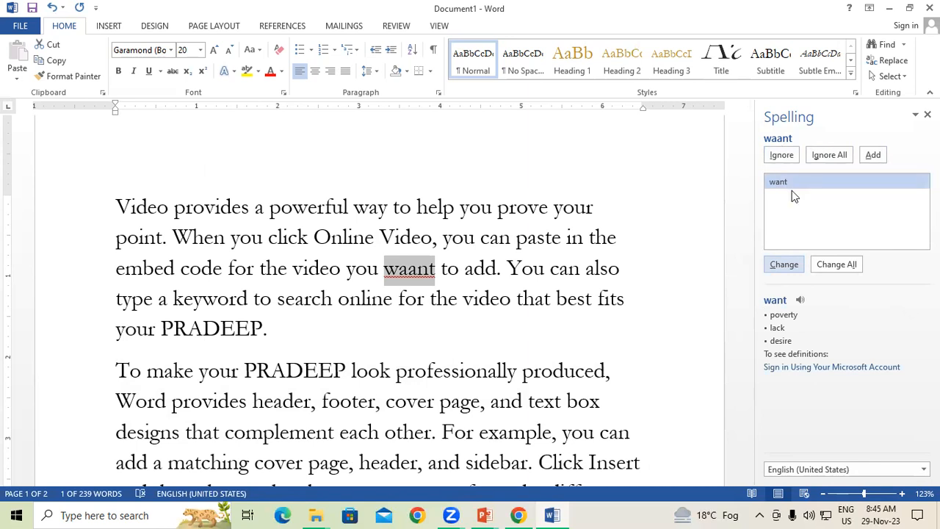
{"action": "left_click", "coordinate": [785, 264]}
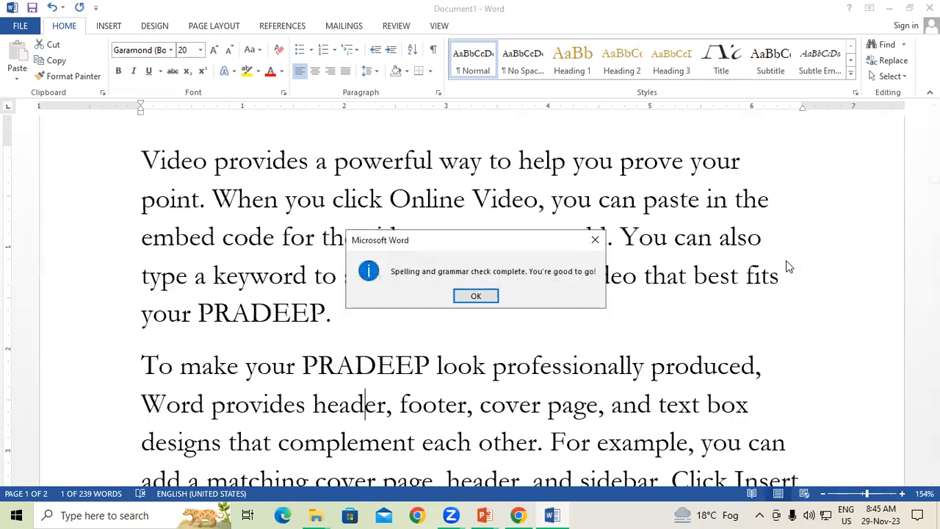
{"action": "left_click", "coordinate": [488, 296]}
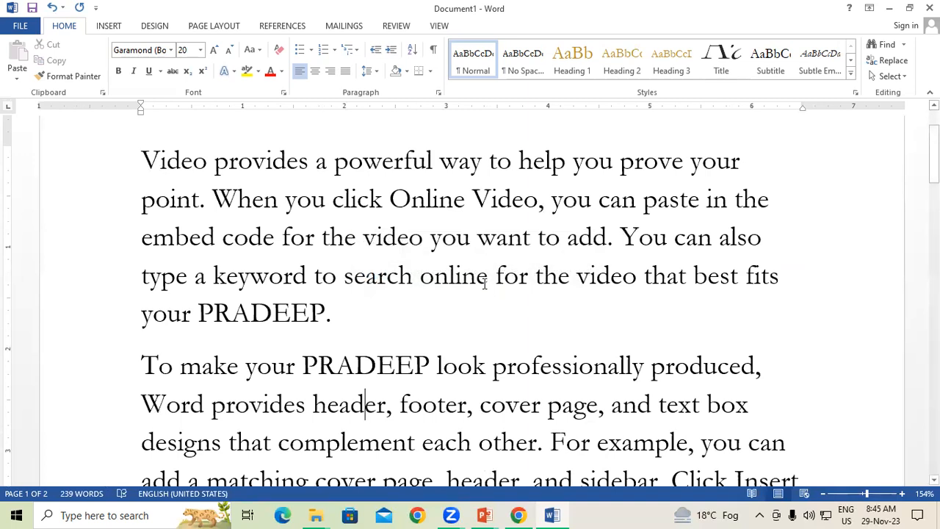
{"action": "left_click", "coordinate": [486, 514]}
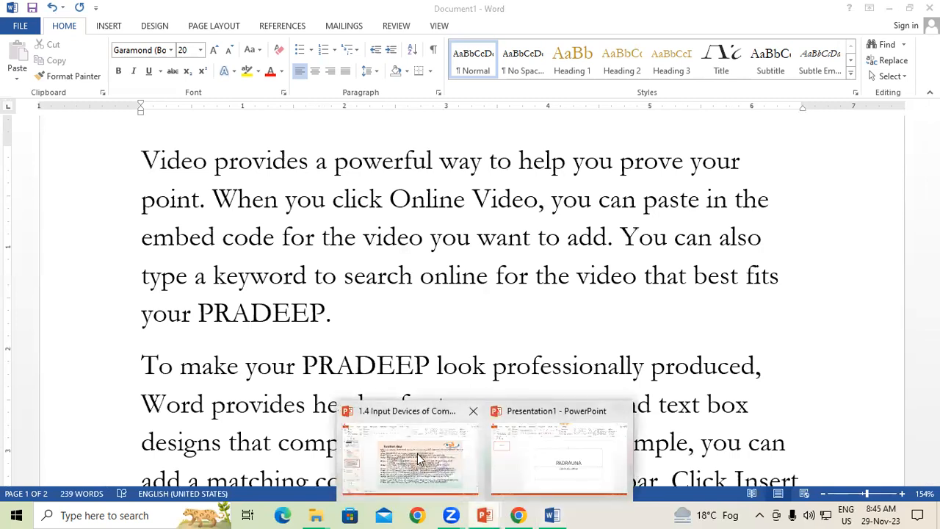
{"action": "left_click", "coordinate": [418, 458]}
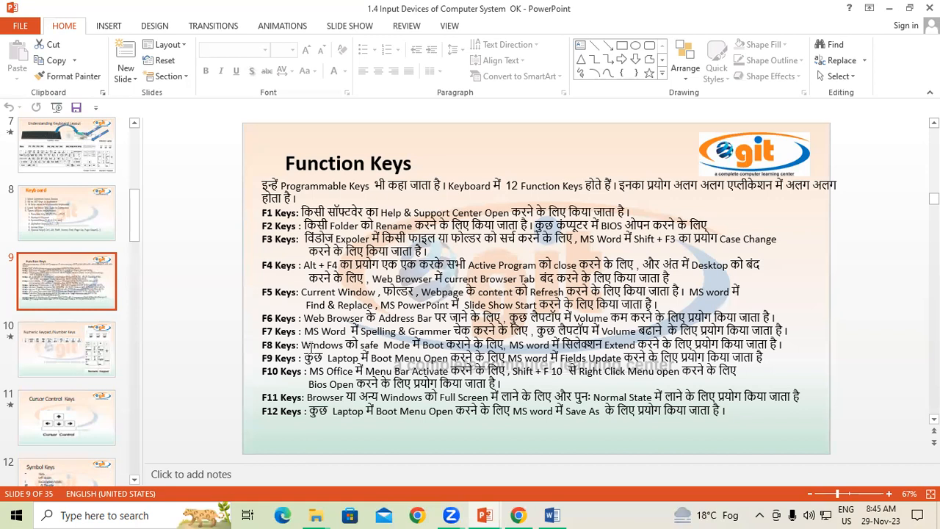
{"action": "left_click", "coordinate": [560, 514]}
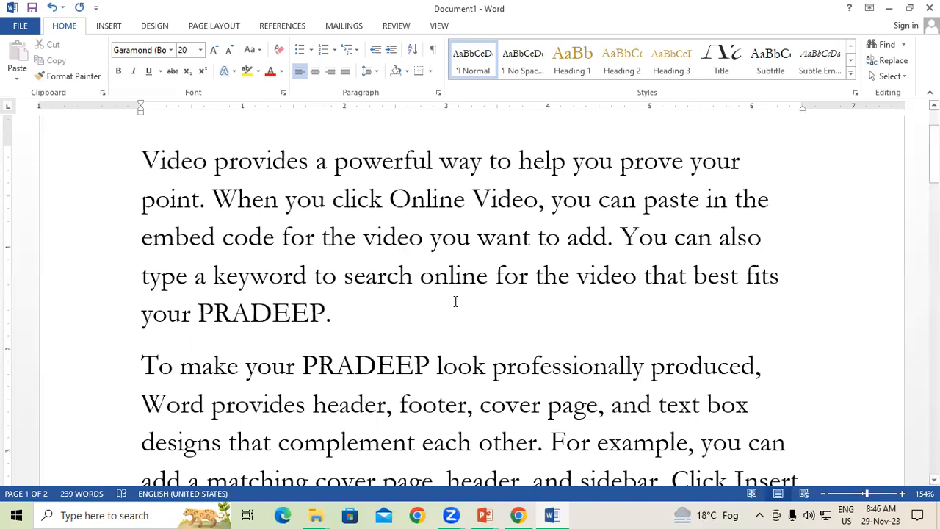
Step: Delete all the text and generate fresh sample paragraphs with =rand()
{"action": "key", "text": "ctrl+a"}
{"action": "key", "text": "Delete"}
{"action": "type", "text": "="}
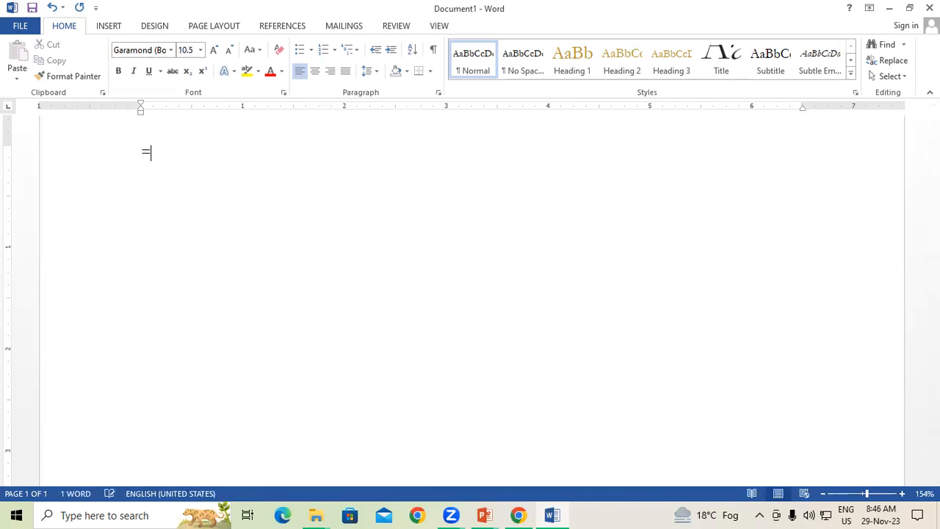
{"action": "type", "text": "rand()"}
{"action": "key", "text": "Return"}
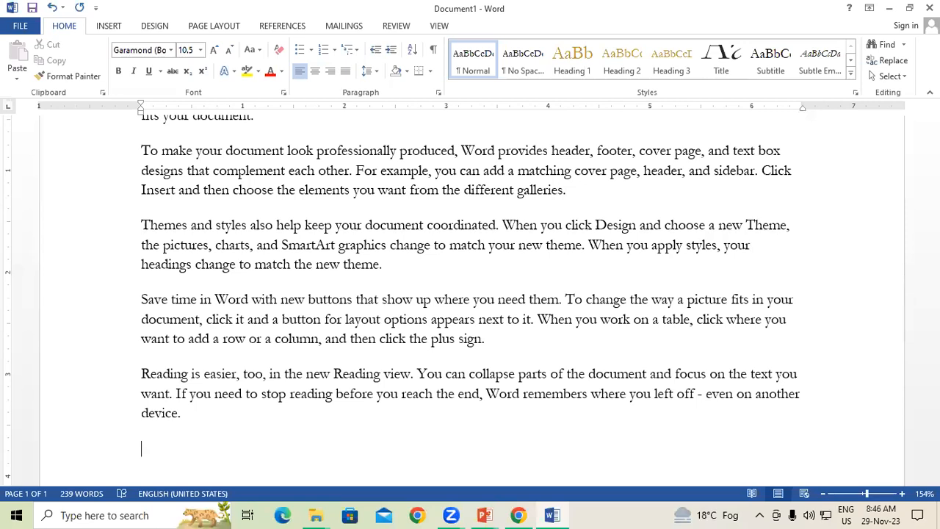
Step: Select all the sample text and enlarge it to 14 pt
{"action": "key", "text": "ctrl+a"}
{"action": "key", "text": "ctrl+shift+period"}
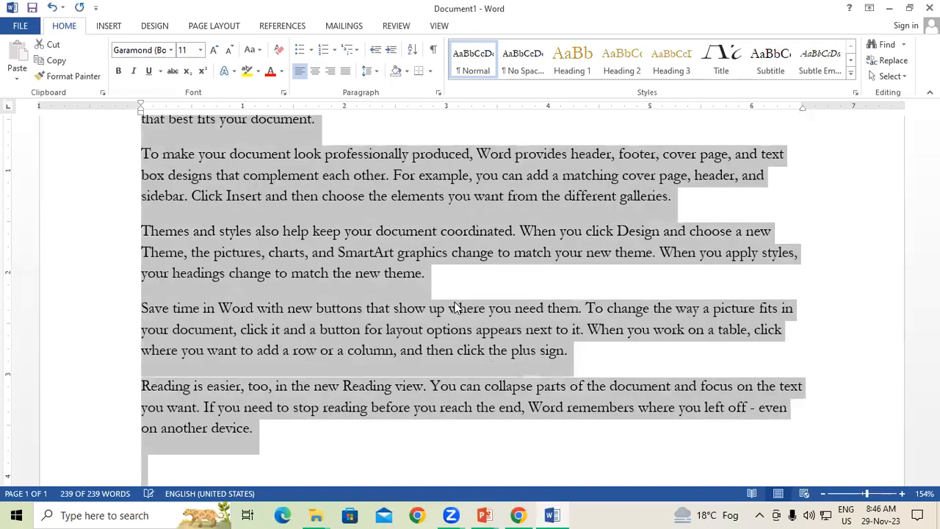
{"action": "key", "text": "ctrl+shift+period"}
{"action": "key", "text": "ctrl+shift+period"}
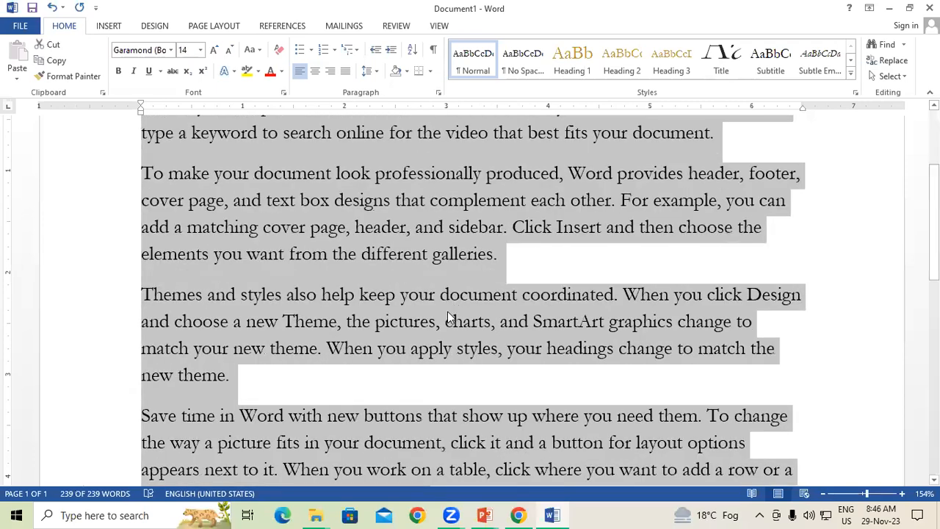
Step: Extend the selection over the whole document with F8 and delete all the text
{"action": "left_click", "coordinate": [446, 319]}
{"action": "scroll", "coordinate": [478, 293], "scroll_direction": "up", "scroll_amount": 2}
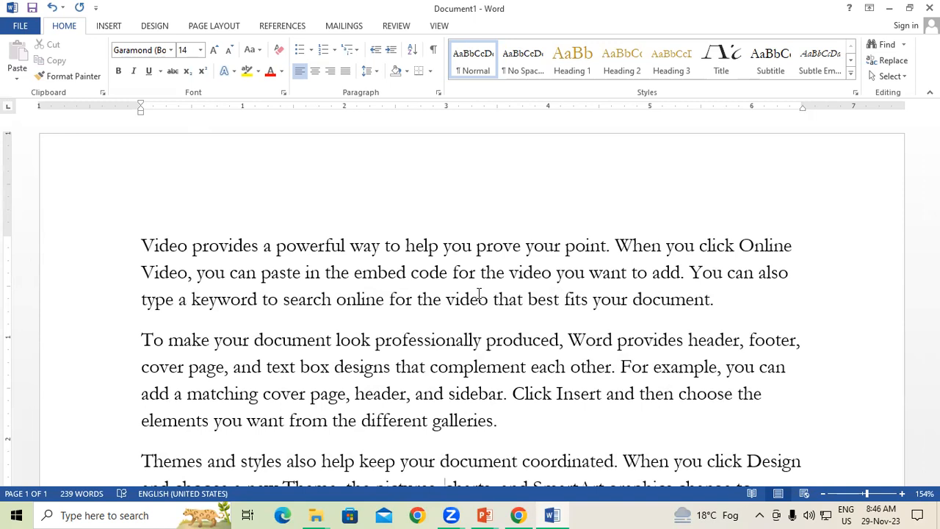
{"action": "key", "text": "F8"}
{"action": "key", "text": "F8"}
{"action": "key", "text": "F8"}
{"action": "key", "text": "F8"}
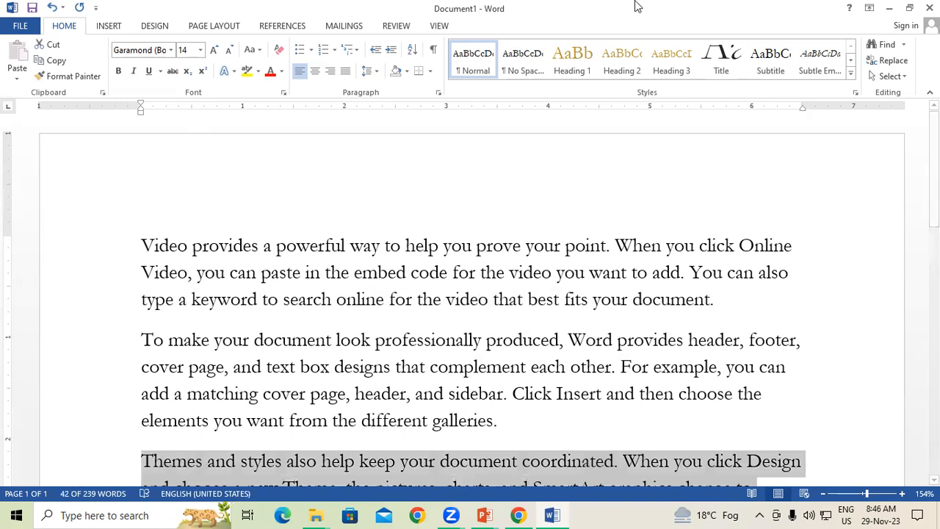
{"action": "scroll", "coordinate": [632, 70], "scroll_direction": "down", "scroll_amount": 4}
{"action": "scroll", "coordinate": [628, 350], "scroll_direction": "down", "scroll_amount": 6}
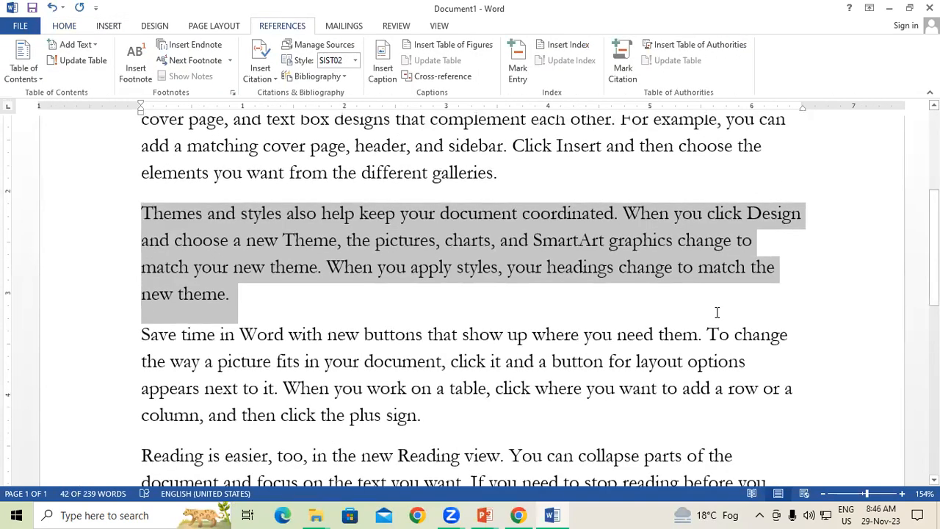
{"action": "key", "text": "F8"}
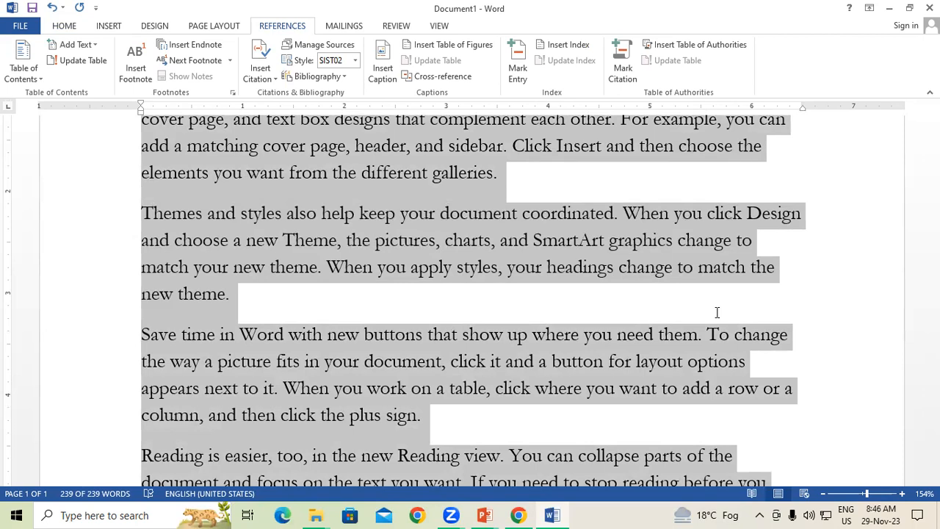
{"action": "key", "text": "Delete"}
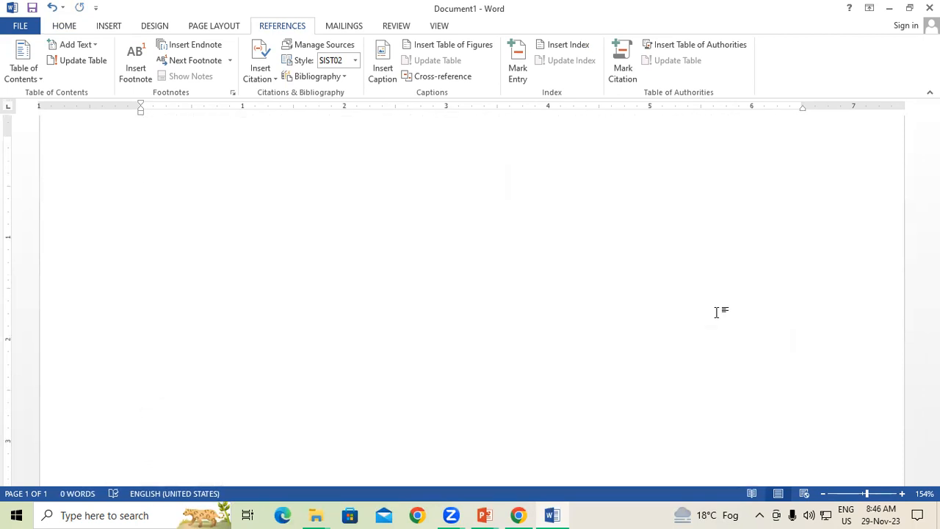
Step: Generate sample text with =rand(), then delete everything up to the middle of 'reading'
{"action": "type", "text": "=ra"}
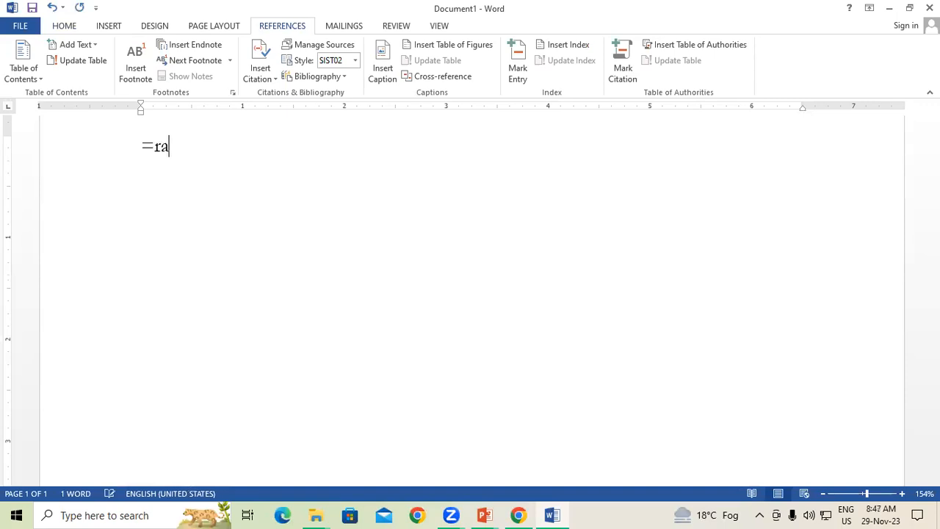
{"action": "type", "text": "nd()"}
{"action": "key", "text": "Return"}
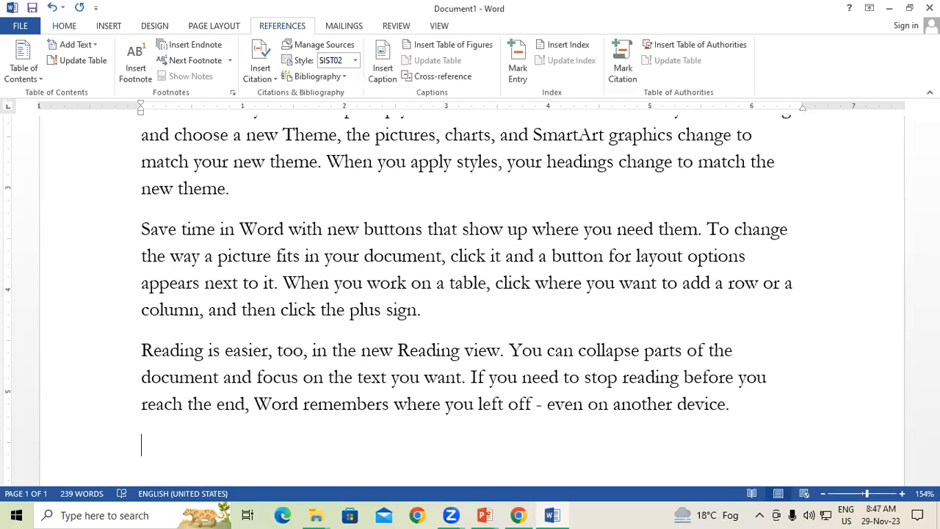
{"action": "key", "text": "ctrl+a"}
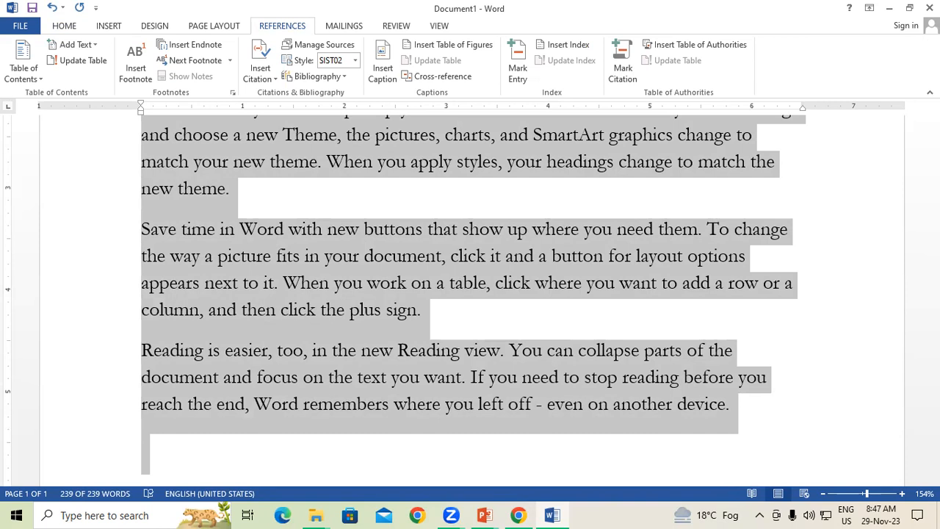
{"action": "left_click", "coordinate": [639, 379], "text": "shift"}
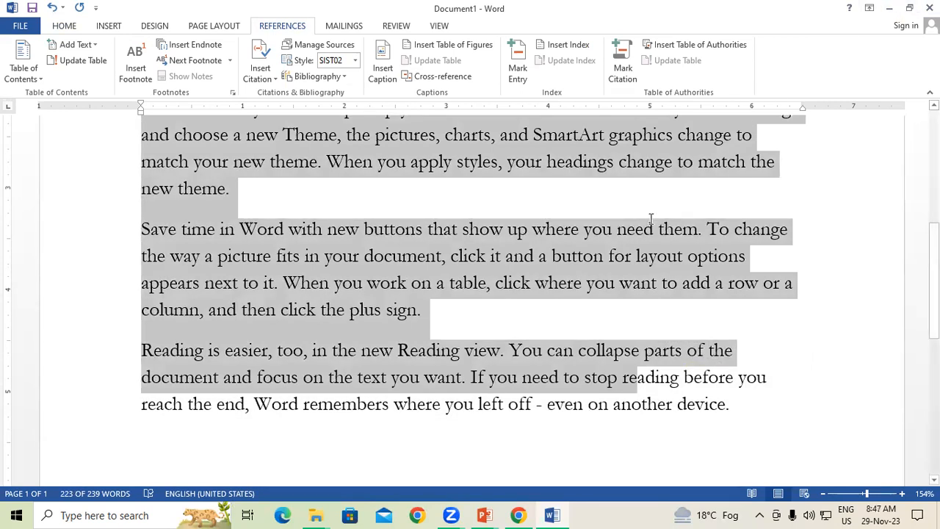
{"action": "key", "text": "Delete"}
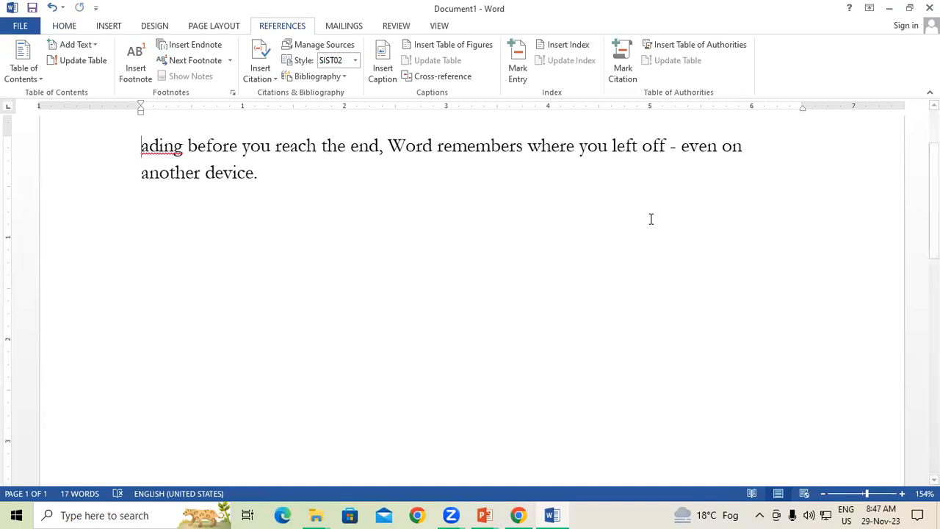
Step: Launch PowerPoint 2013 from Windows search and start a blank presentation
{"action": "left_click", "coordinate": [105, 514]}
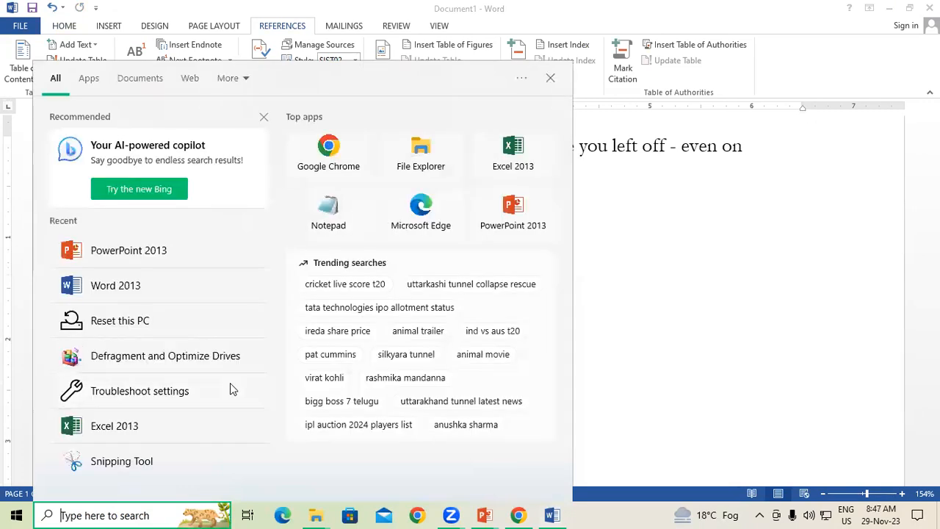
{"action": "type", "text": "powe"}
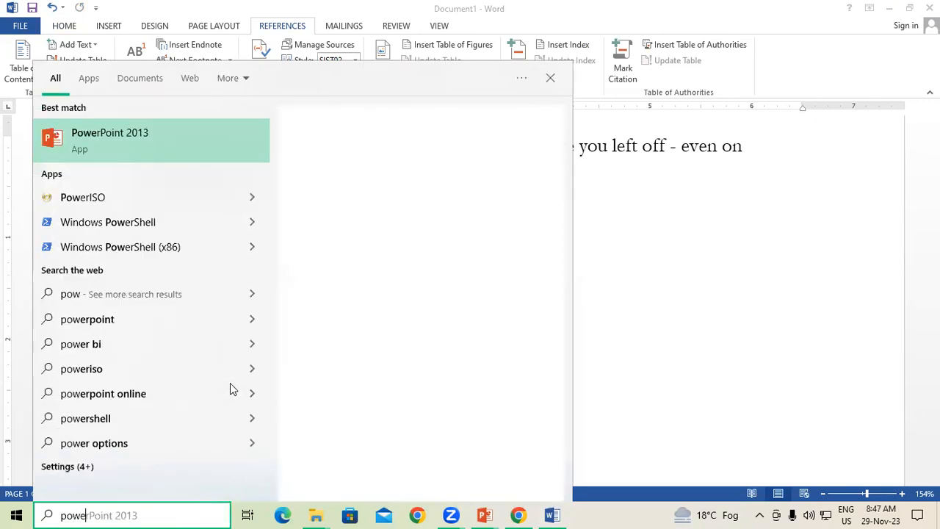
{"action": "type", "text": "rpoint"}
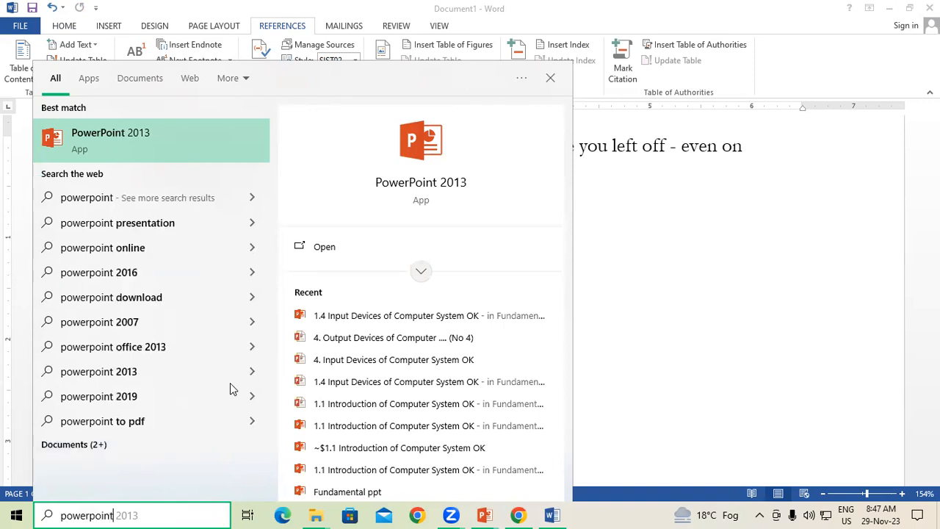
{"action": "key", "text": "Return"}
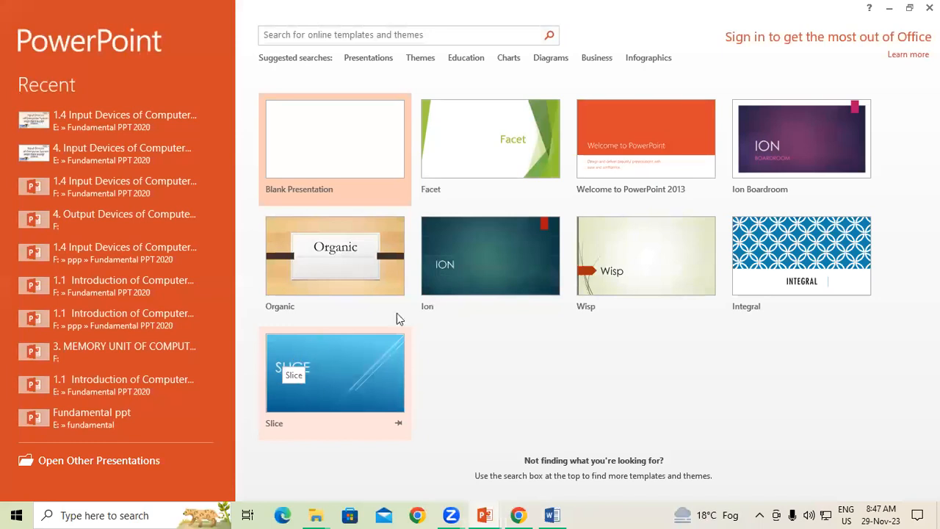
{"action": "left_click", "coordinate": [328, 134]}
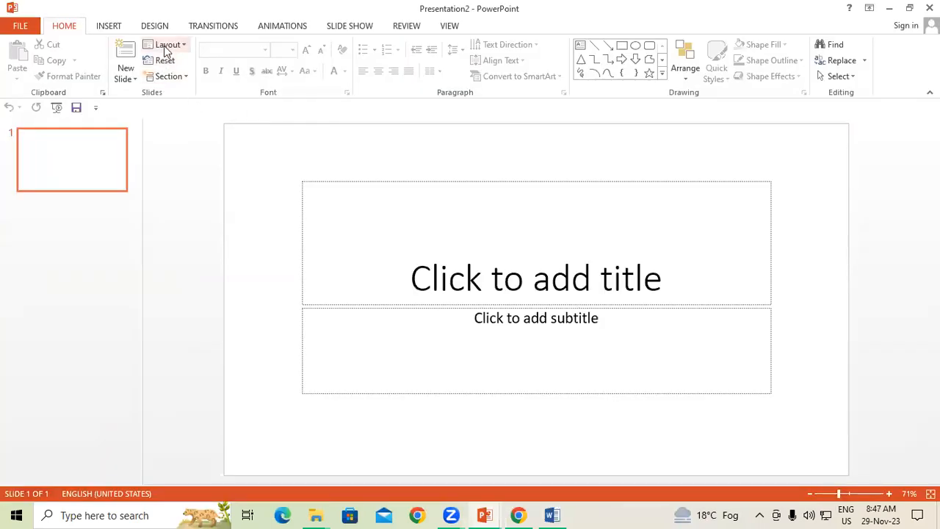
Step: Give the slide the Blank layout, show gridlines with Shift+F9, and return to Word
{"action": "left_click", "coordinate": [163, 46]}
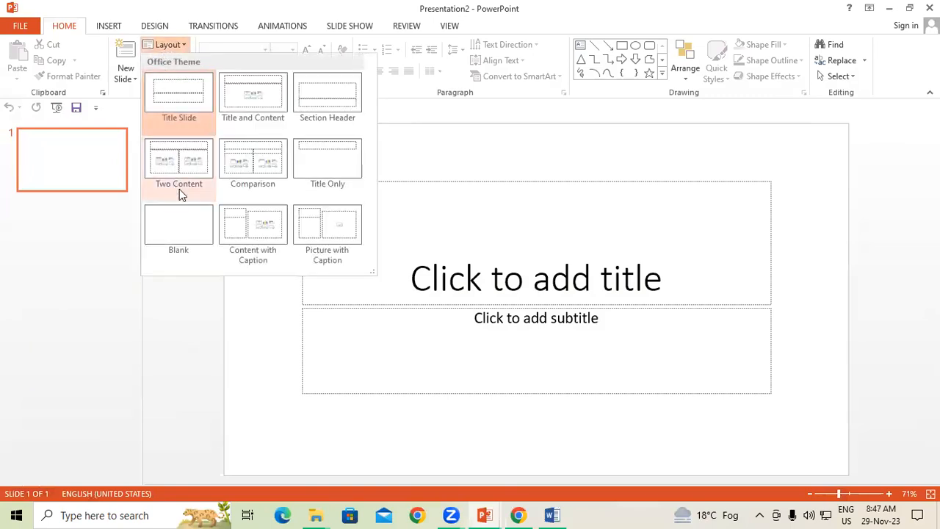
{"action": "left_click", "coordinate": [187, 225]}
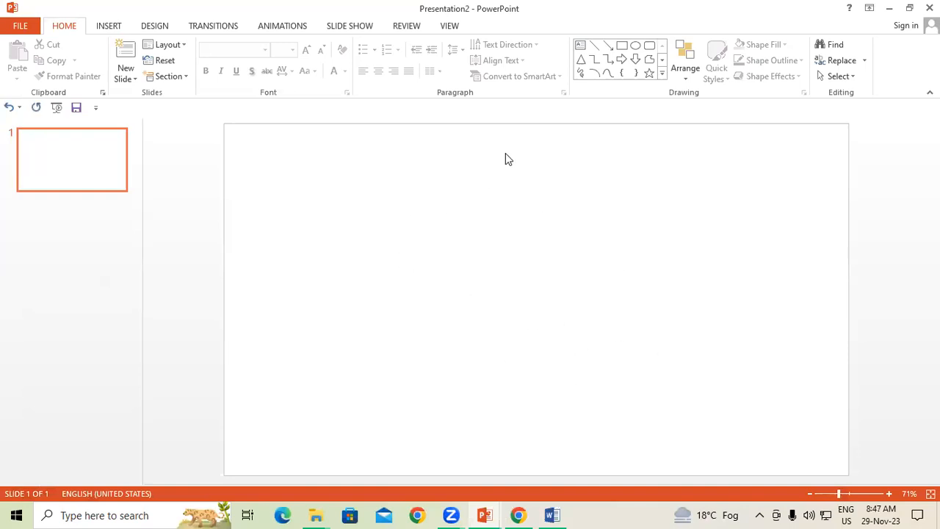
{"action": "key", "text": "shift+F9"}
{"action": "key", "text": "alt+Tab"}
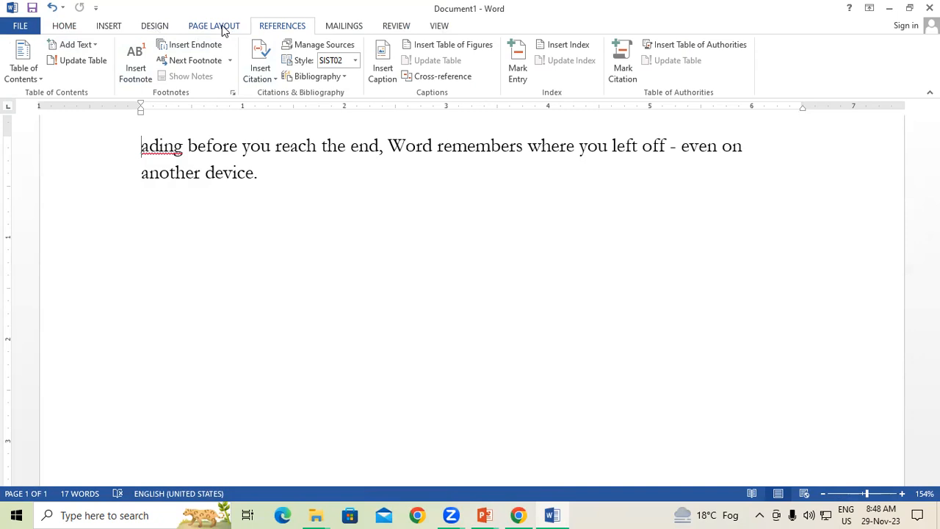
Step: Show the ribbon KeyTips and open the DESIGN tab with Alt, G
{"action": "key", "text": "alt"}
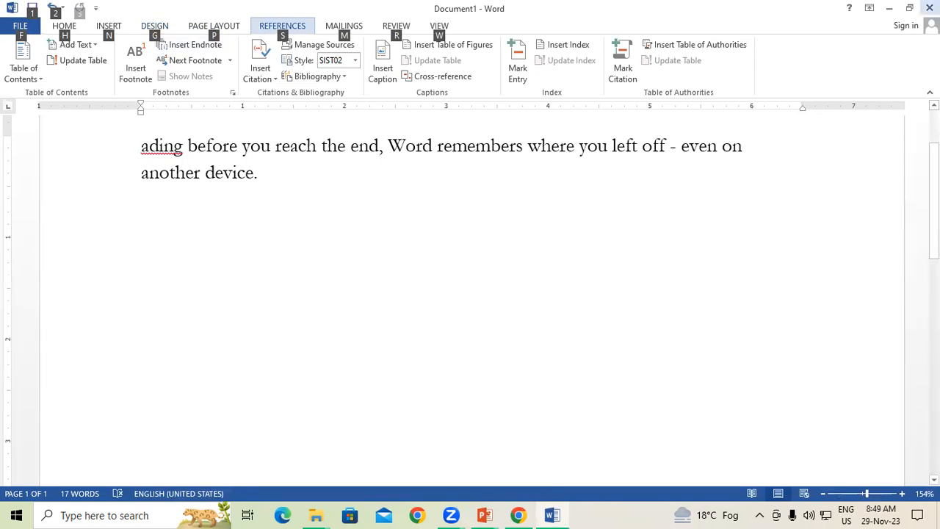
{"action": "key", "text": "g"}
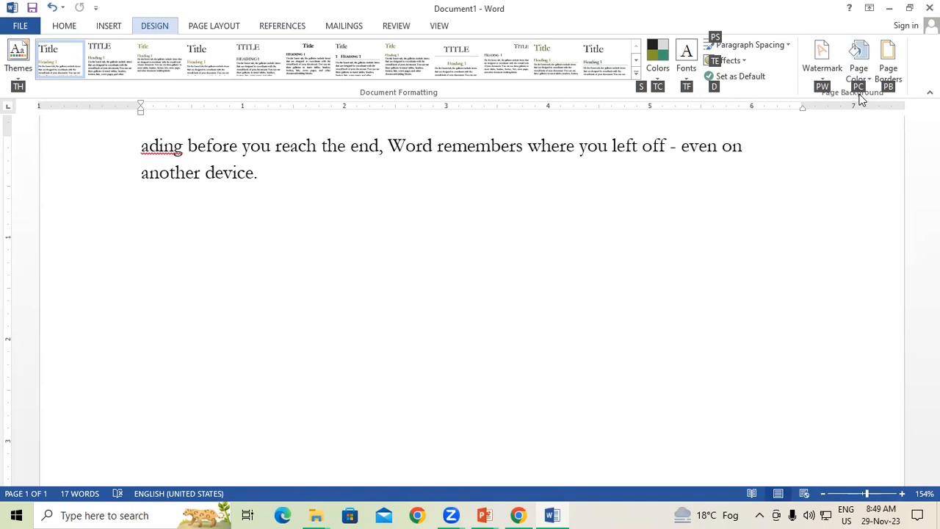
Step: Set the page colour to yellow from the Page Color palette
{"action": "key", "text": "p"}
{"action": "key", "text": "c"}
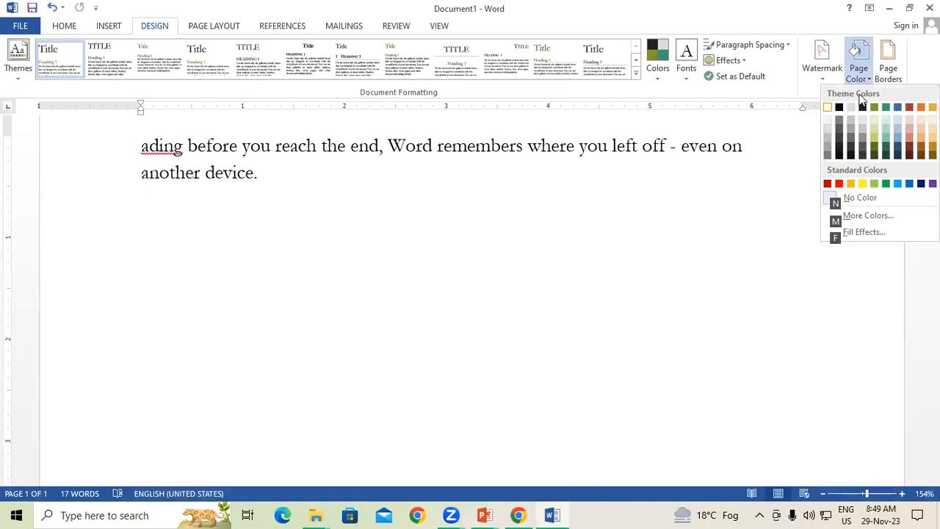
{"action": "key", "text": "Down"}
{"action": "key", "text": "Down"}
{"action": "key", "text": "Down"}
{"action": "key", "text": "Down"}
{"action": "key", "text": "Down"}
{"action": "key", "text": "Down"}
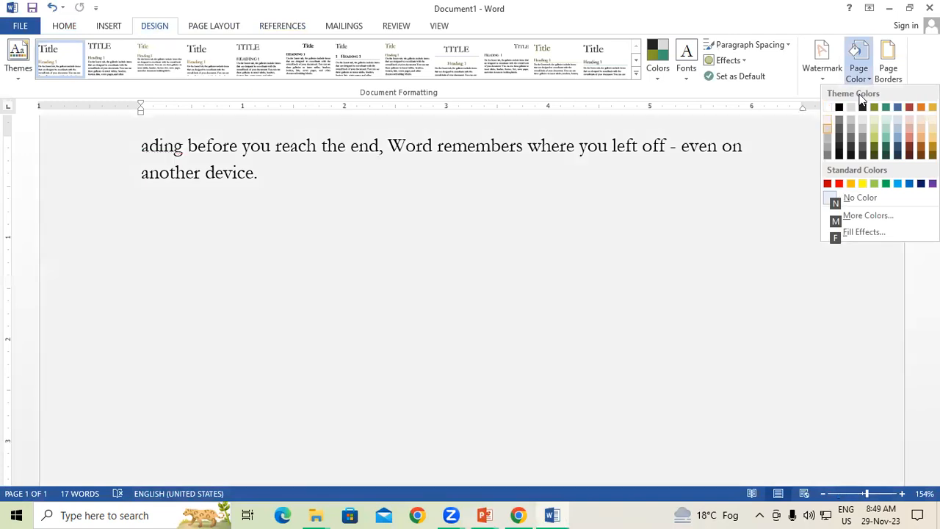
{"action": "key", "text": "Right"}
{"action": "key", "text": "Right"}
{"action": "key", "text": "Right"}
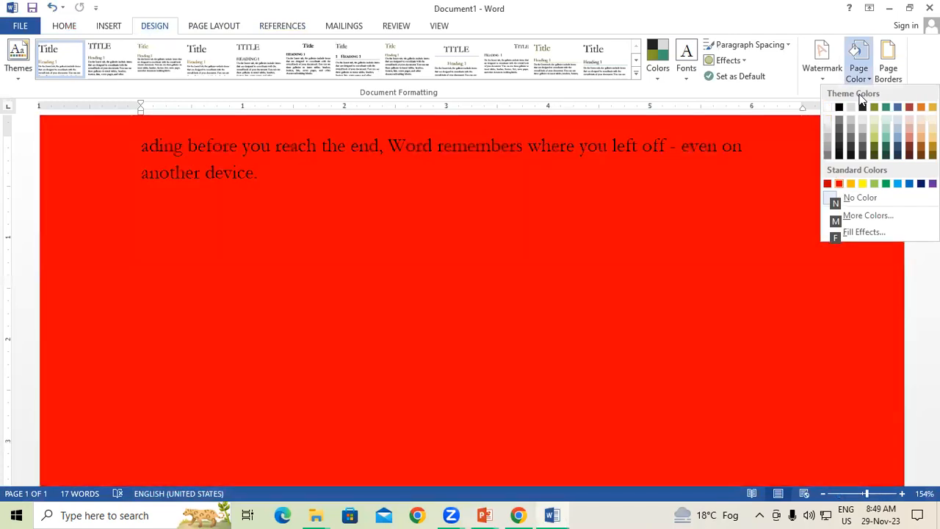
{"action": "key", "text": "Return"}
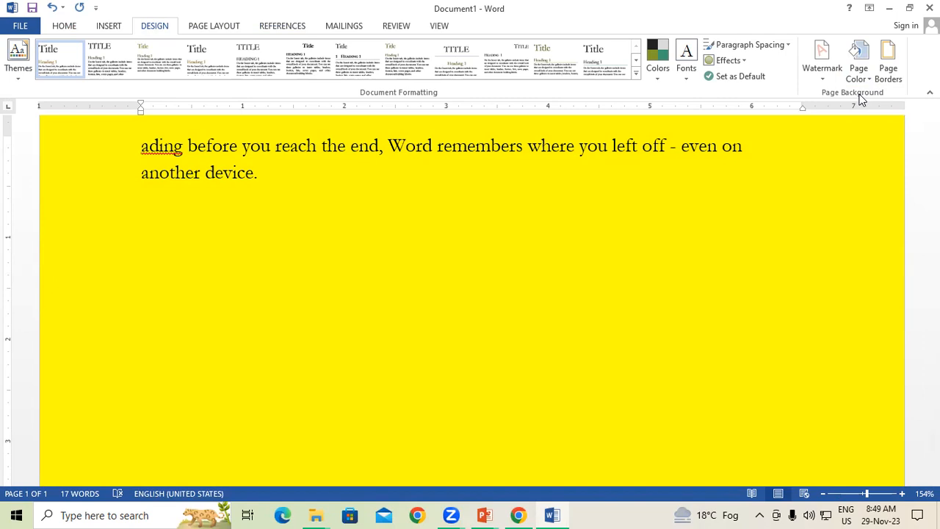
Step: Reopen Page Color and take the yellow off, leaving the page pale
{"action": "key", "text": "alt"}
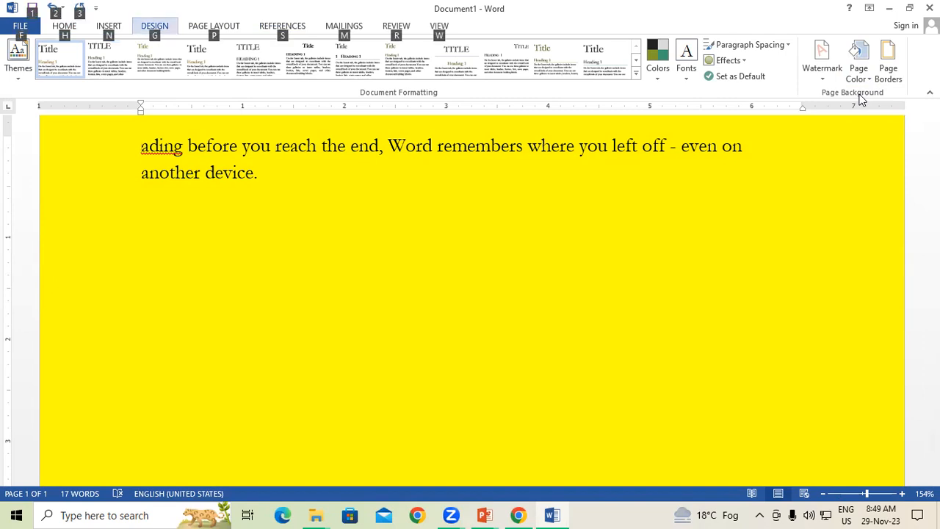
{"action": "key", "text": "g"}
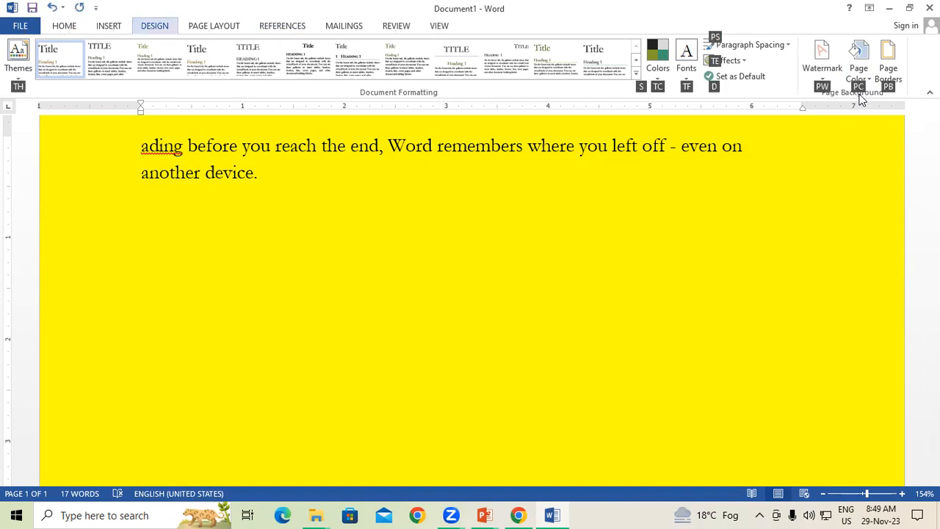
{"action": "key", "text": "p"}
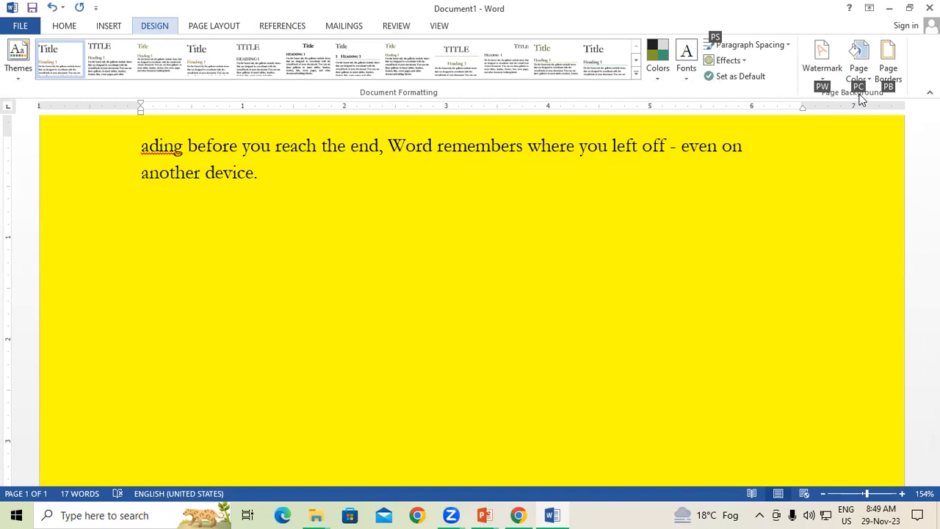
{"action": "key", "text": "c"}
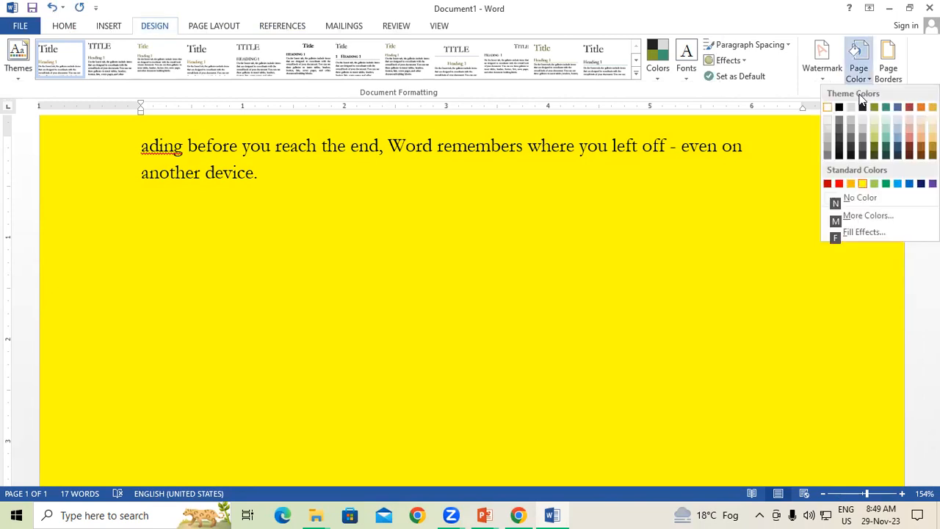
{"action": "key", "text": "Down"}
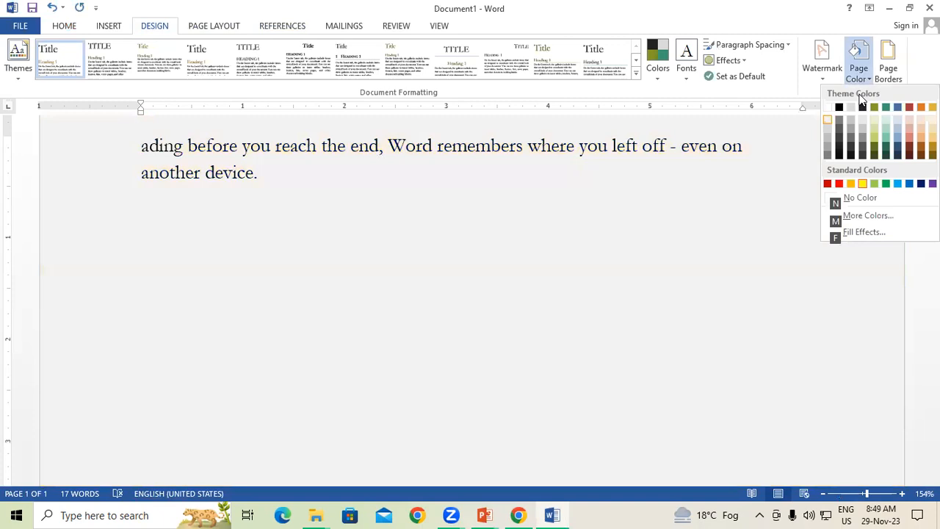
{"action": "key", "text": "Escape"}
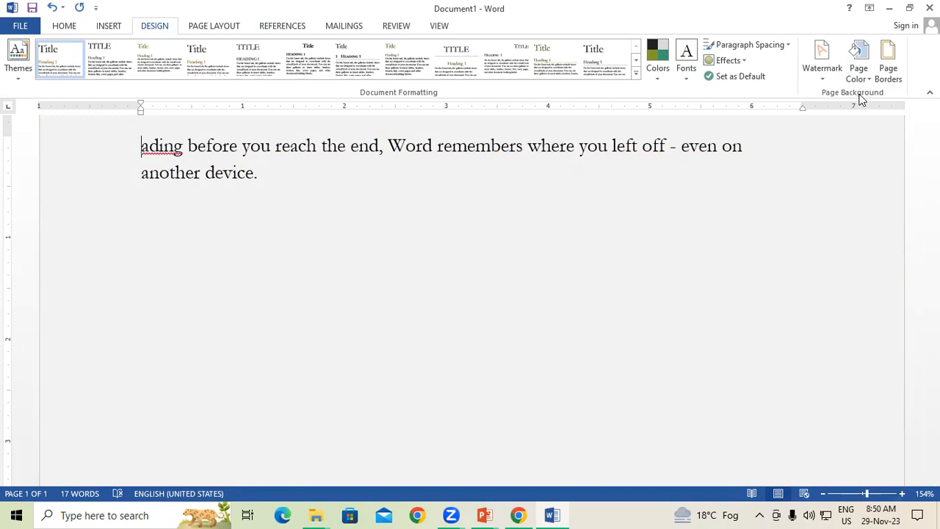
Step: Open SarkariResult.com from Chrome's results, toggle F11 full screen twice, and return to Word
{"action": "left_click", "coordinate": [518, 514]}
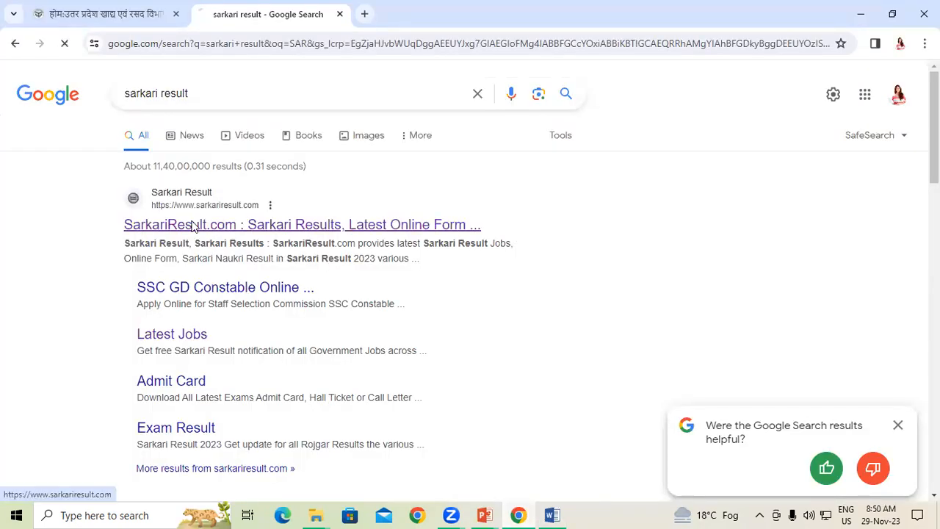
{"action": "left_click", "coordinate": [220, 225]}
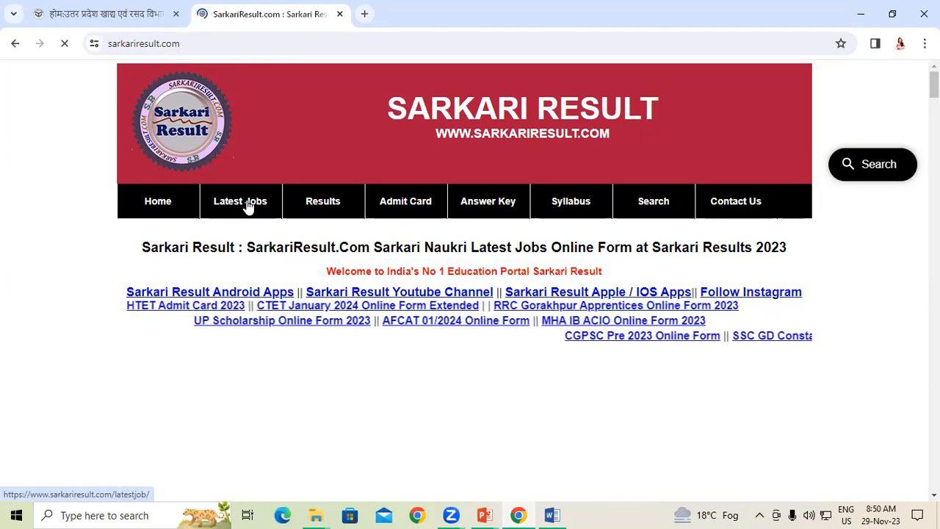
{"action": "key", "text": "F11"}
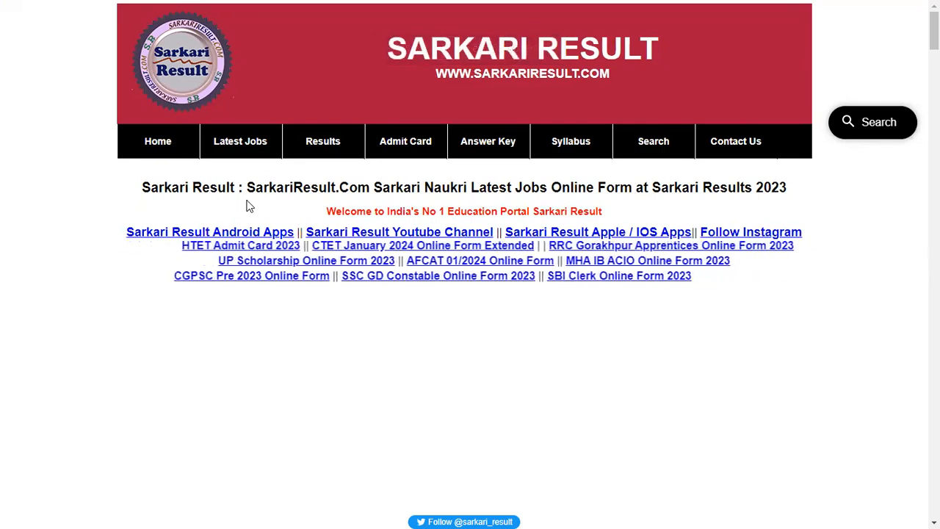
{"action": "key", "text": "F11"}
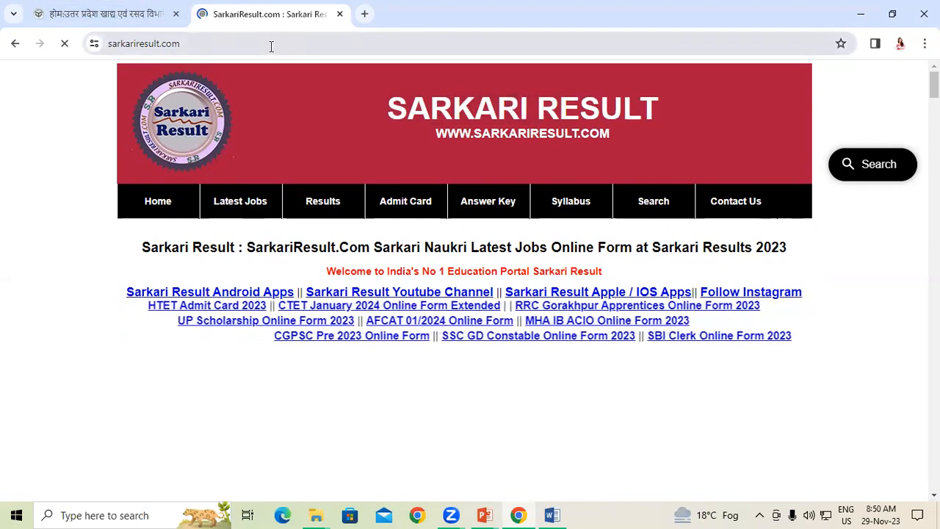
{"action": "key", "text": "F11"}
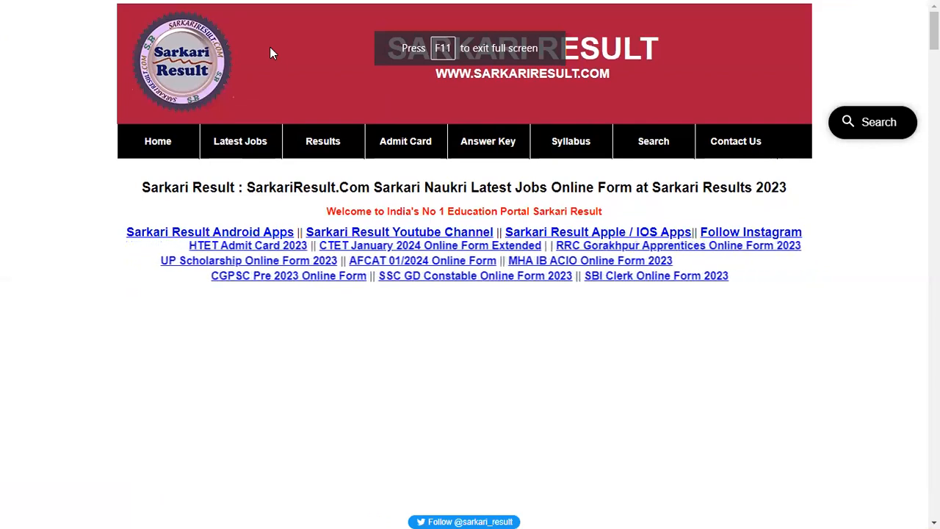
{"action": "key", "text": "F11"}
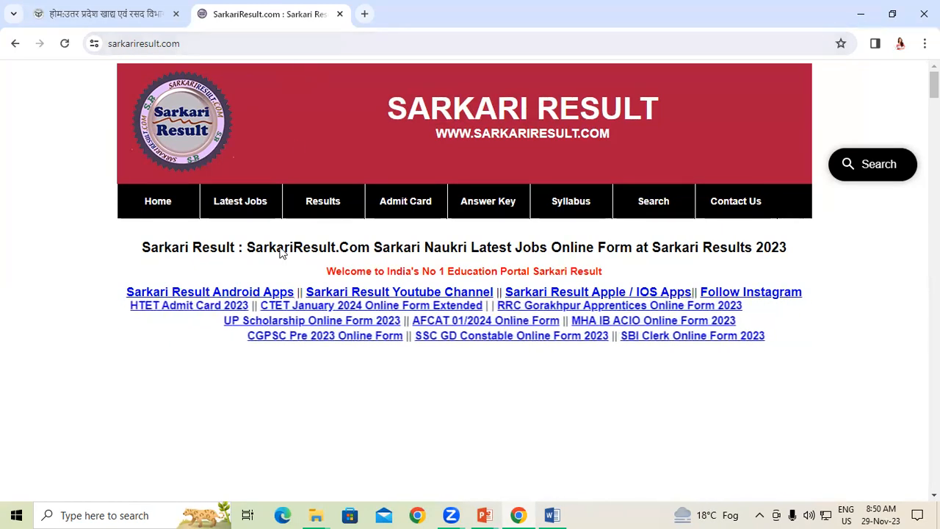
{"action": "left_click", "coordinate": [554, 515]}
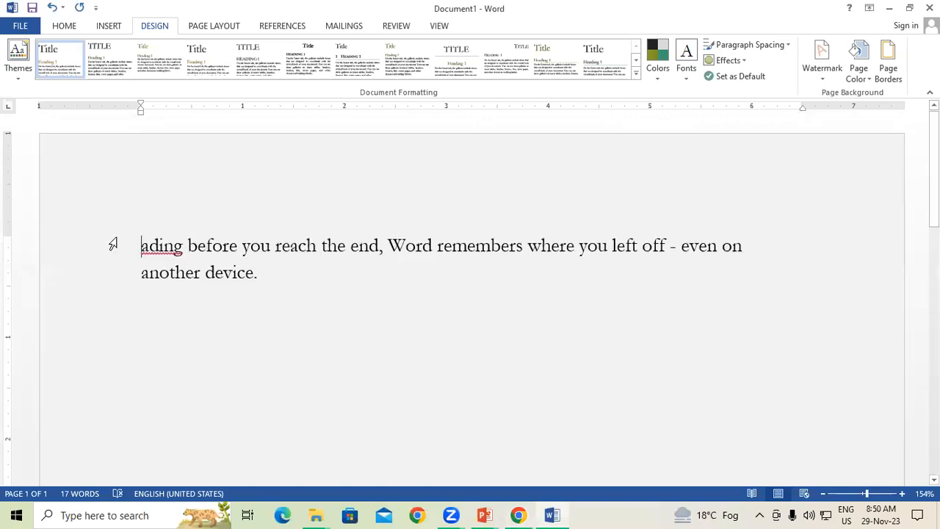
Step: Replace all the page text with 'GAYATRI INSTITUTE'
{"action": "triple_click", "coordinate": [113, 243]}
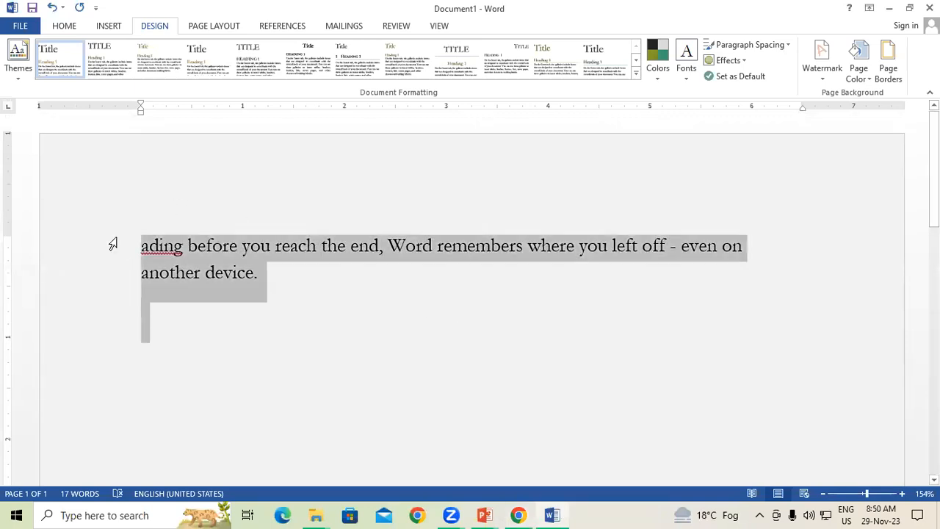
{"action": "key", "text": "Delete"}
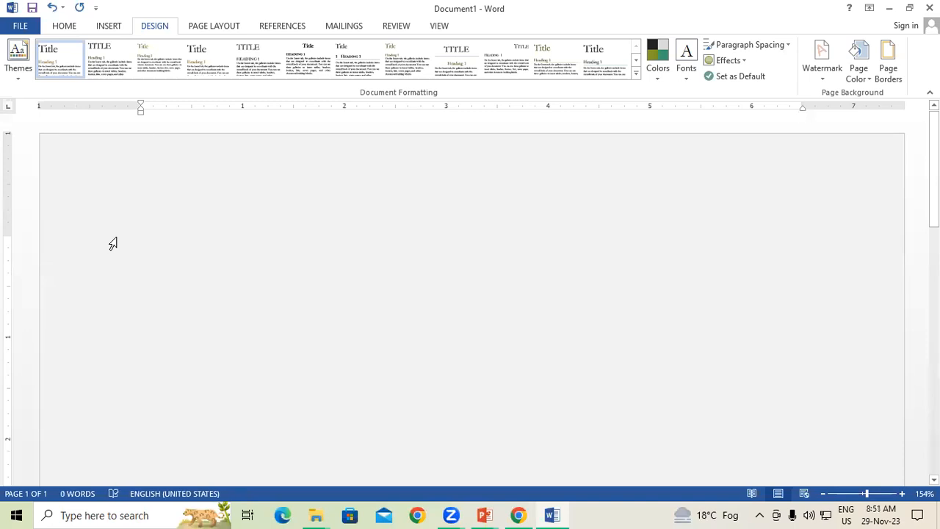
{"action": "type", "text": "GAY"}
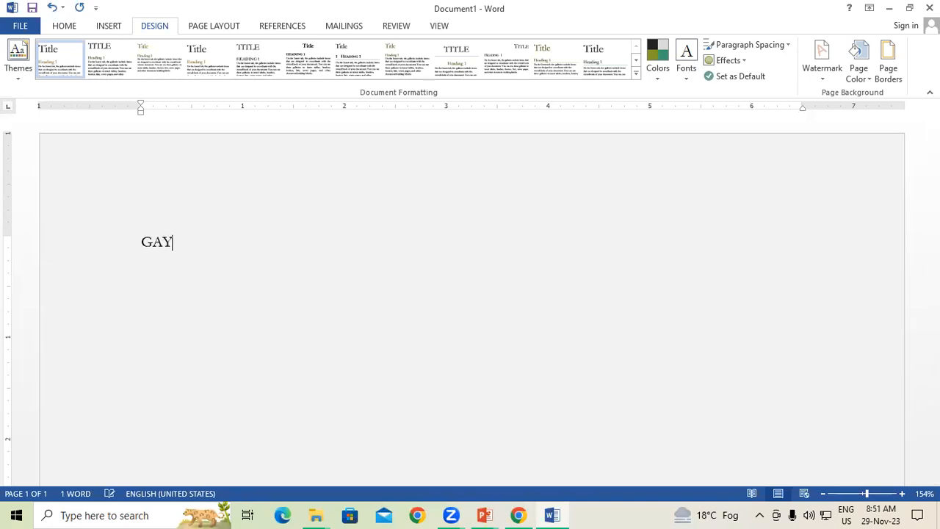
{"action": "type", "text": "ATRI IN"}
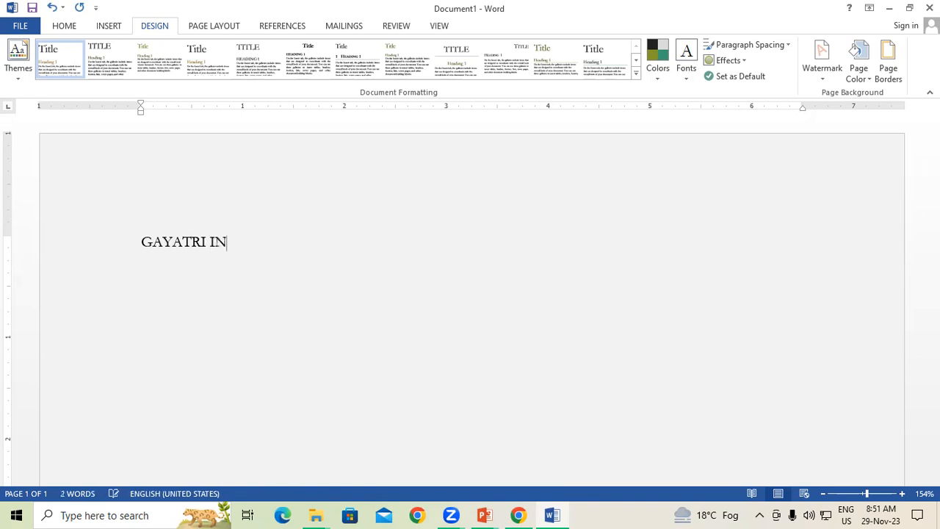
{"action": "type", "text": "STITUTE"}
Step: Enlarge the 'GAYATRI INSTITUTE' heading and make it bold and underlined
{"action": "left_click", "coordinate": [112, 244]}
{"action": "key", "text": "ctrl+shift+period"}
{"action": "key", "text": "ctrl+shift+period"}
{"action": "key", "text": "ctrl+shift+period"}
{"action": "key", "text": "ctrl+shift+period"}
{"action": "key", "text": "ctrl+shift+period"}
{"action": "key", "text": "ctrl+shift+period"}
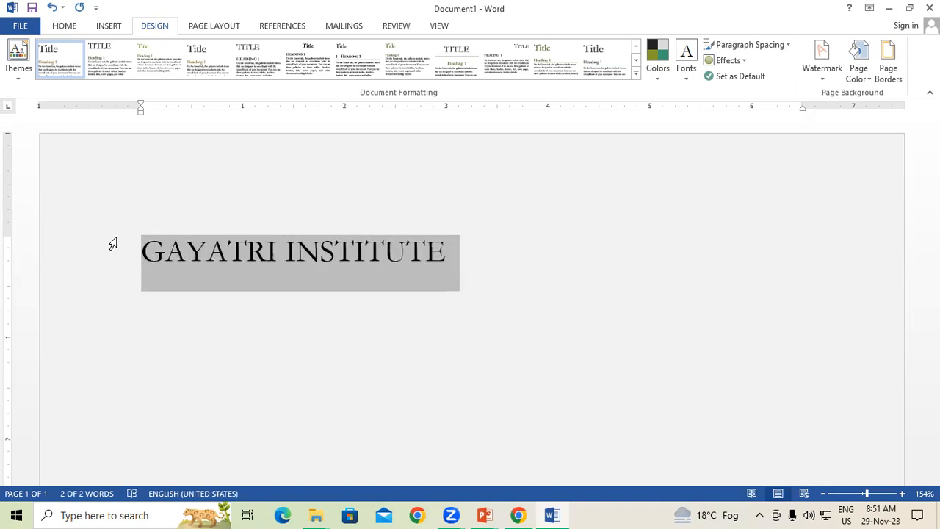
{"action": "key", "text": "ctrl+u"}
{"action": "key", "text": "ctrl+b"}
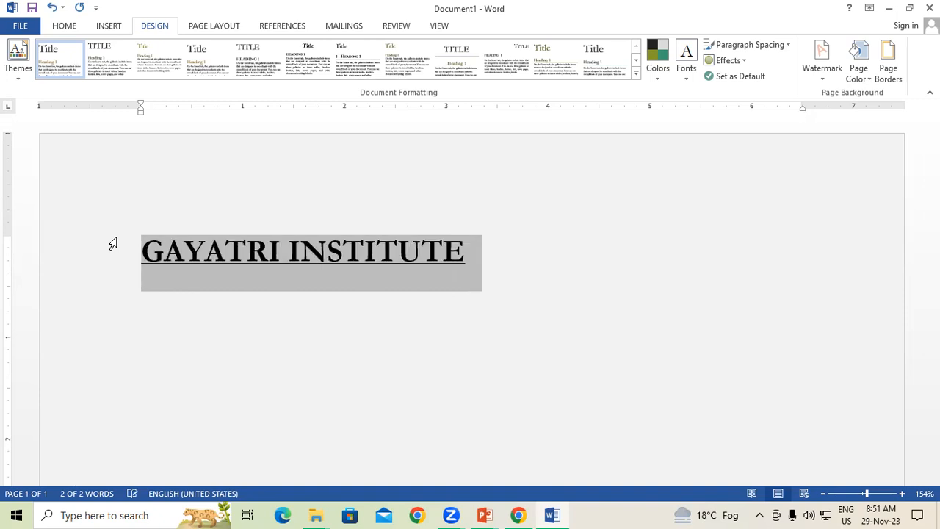
{"action": "left_click", "coordinate": [470, 304]}
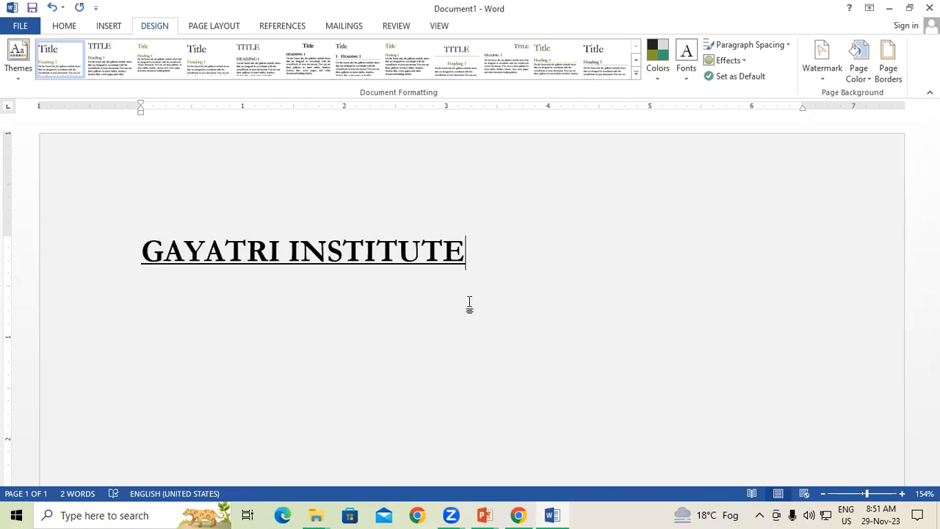
{"action": "key", "text": "ctrl+s"}
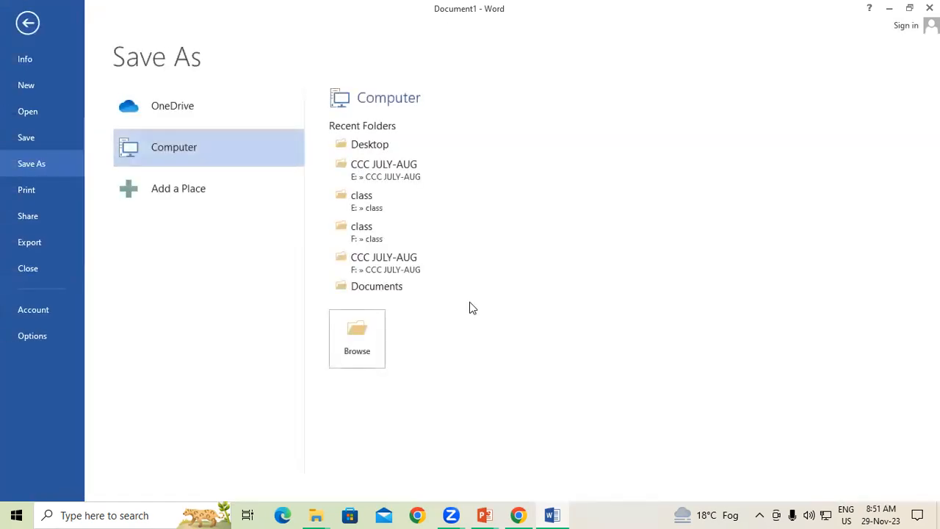
Step: Save the document to the Desktop under the name 'GAYATRI INSTITUTE'
{"action": "left_click", "coordinate": [370, 330]}
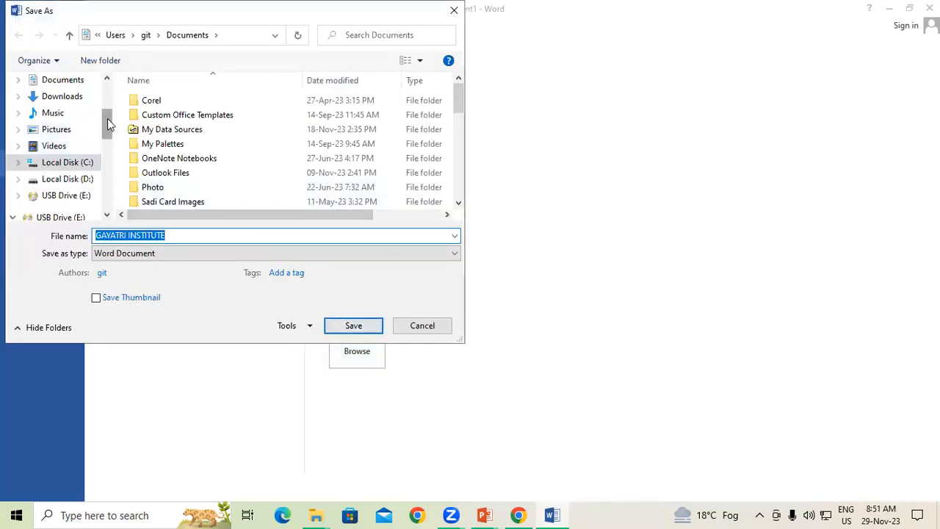
{"action": "left_click_drag", "start_coordinate": [107, 125], "coordinate": [107, 88]}
{"action": "left_click", "coordinate": [76, 188]}
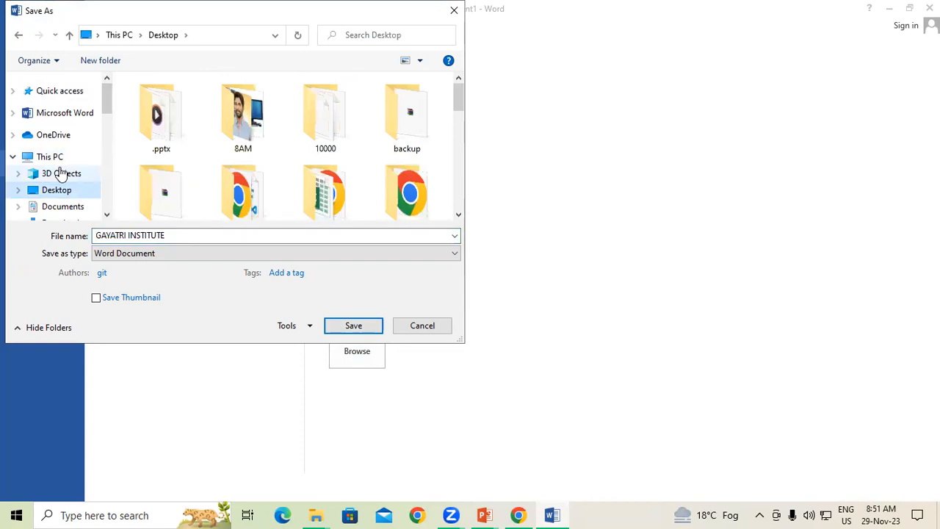
{"action": "left_click", "coordinate": [171, 234]}
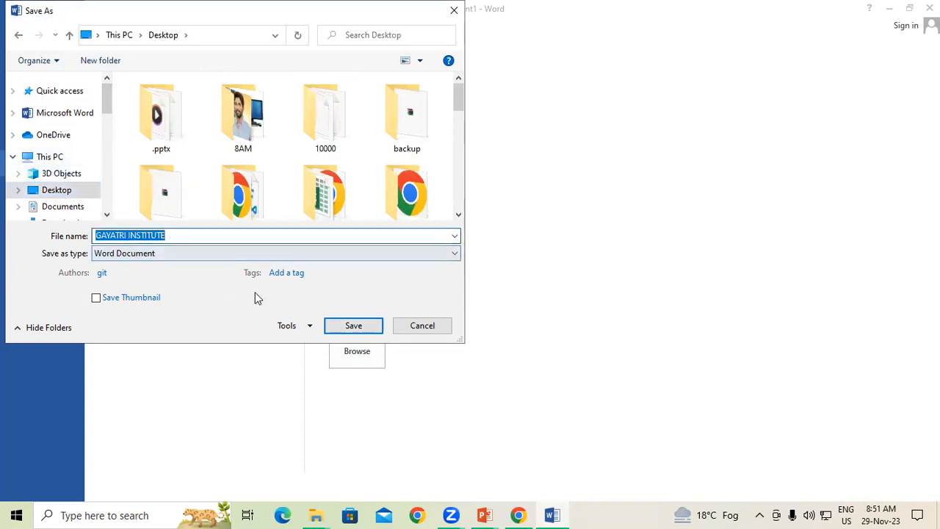
{"action": "left_click", "coordinate": [353, 326]}
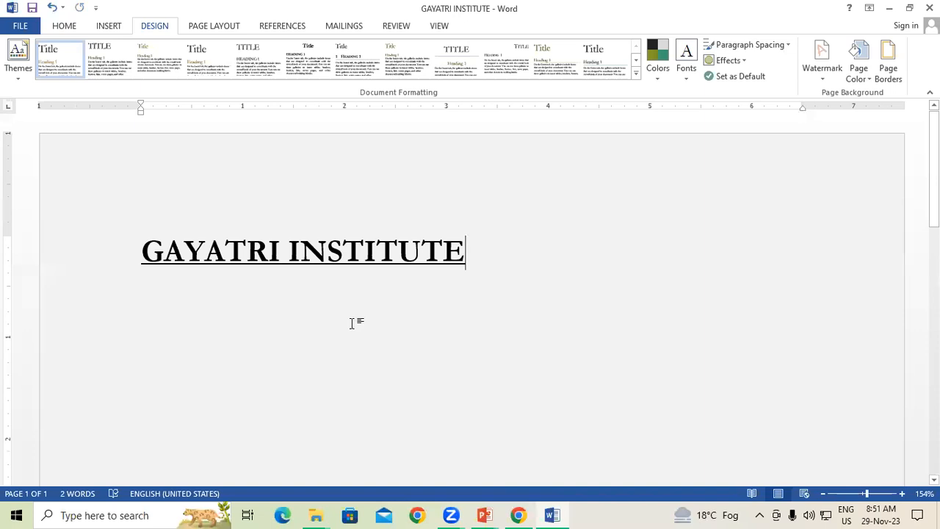
Step: Close Word, Chrome and all PowerPoint windows, discarding unsaved presentation changes
{"action": "left_click", "coordinate": [930, 7]}
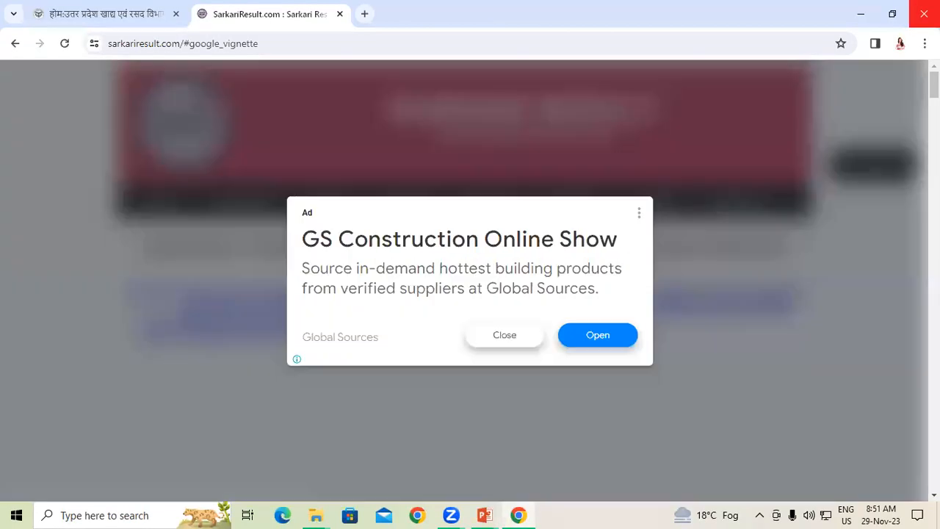
{"action": "left_click", "coordinate": [924, 13]}
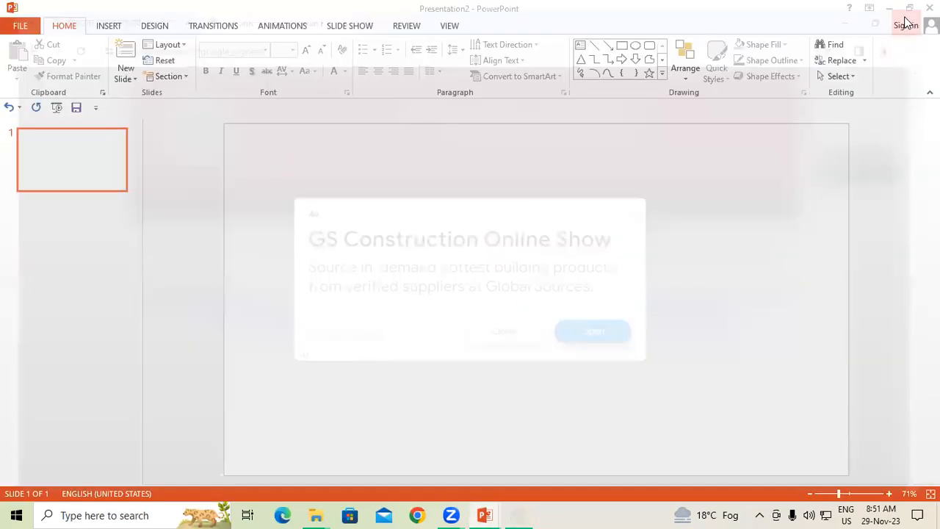
{"action": "left_click", "coordinate": [930, 7]}
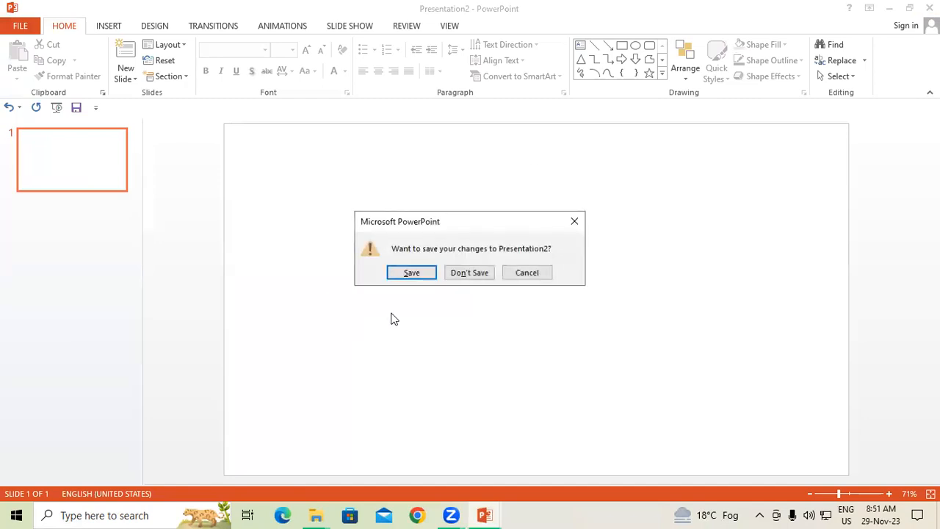
{"action": "left_click", "coordinate": [470, 272]}
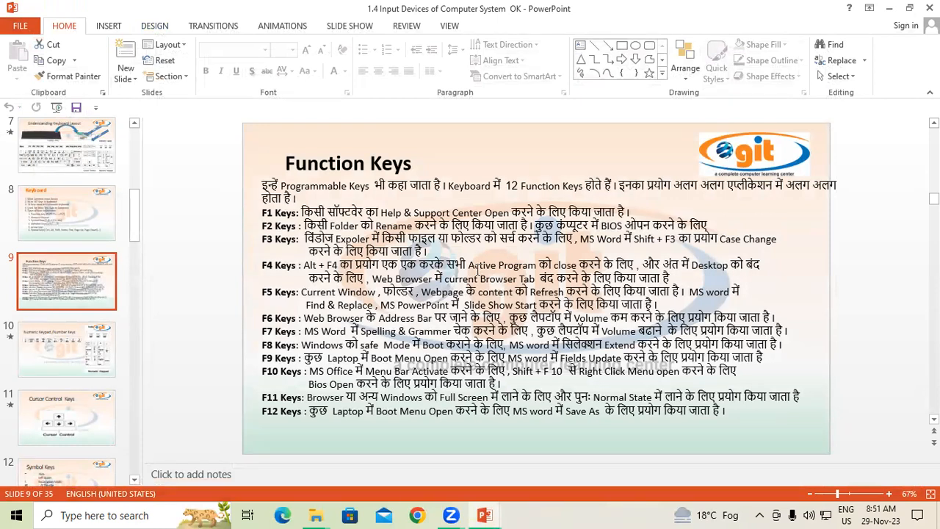
{"action": "left_click", "coordinate": [929, 7]}
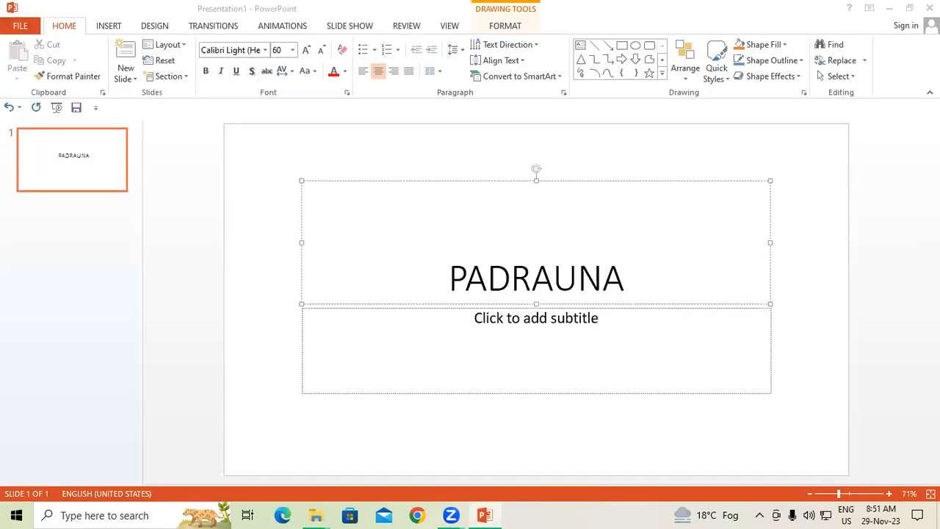
{"action": "left_click", "coordinate": [929, 7]}
{"action": "left_click", "coordinate": [459, 283]}
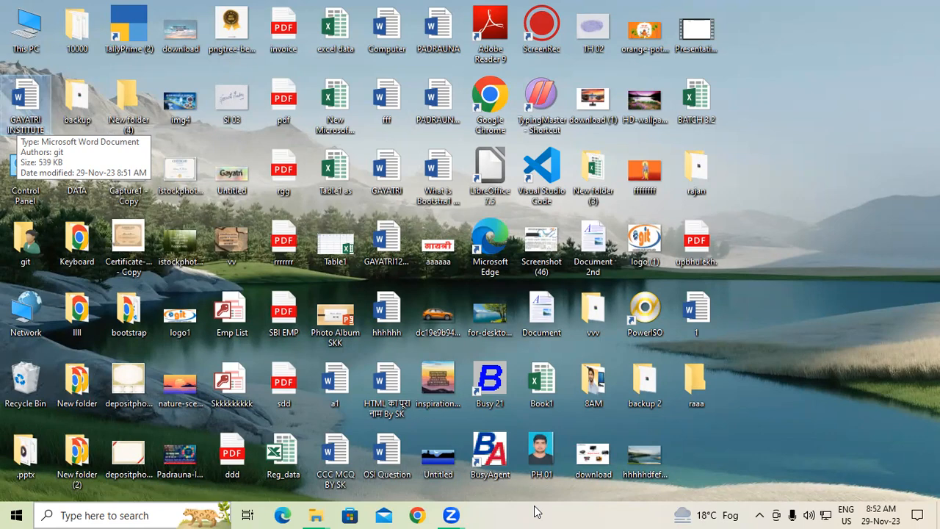
Step: Reopen GAYATRI INSTITUTE from the Desktop and append 'PADRAUNA KUSHINAGAR' to the heading
{"action": "double_click", "coordinate": [31, 91]}
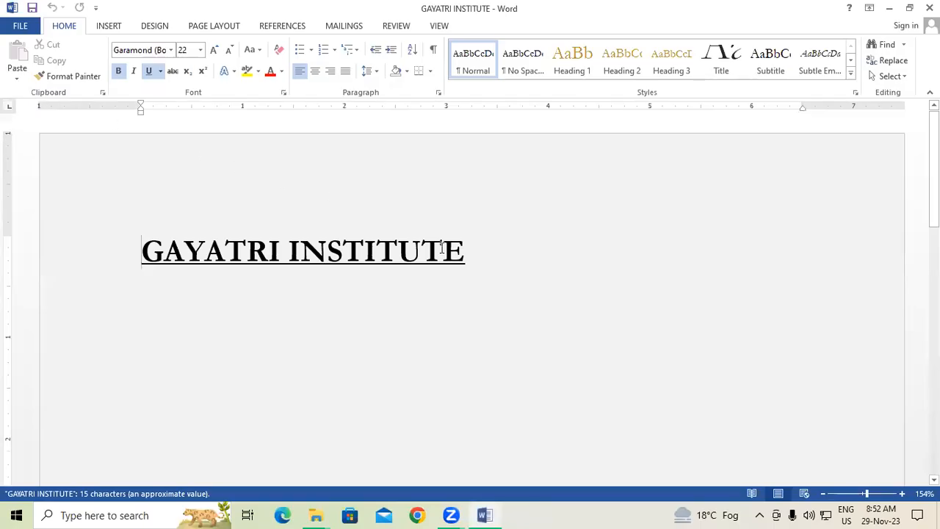
{"action": "left_click", "coordinate": [515, 266]}
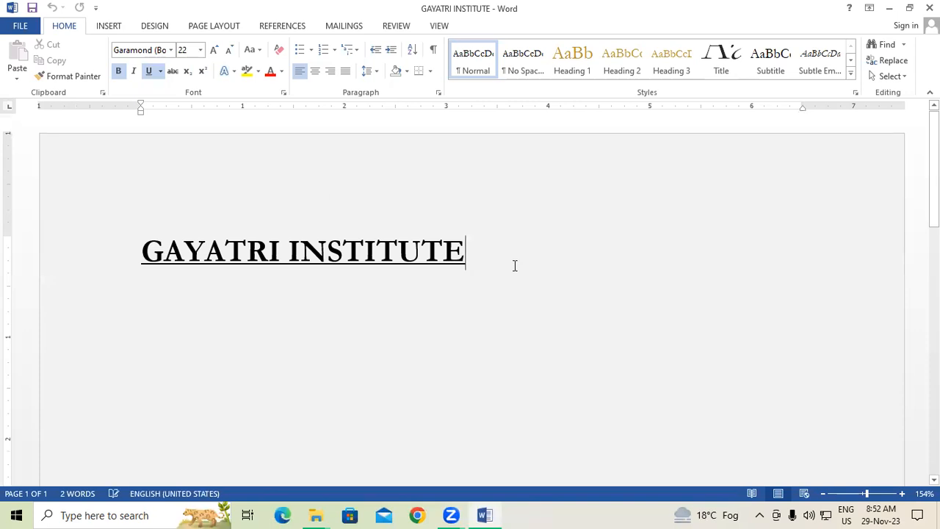
{"action": "type", "text": "PADR"}
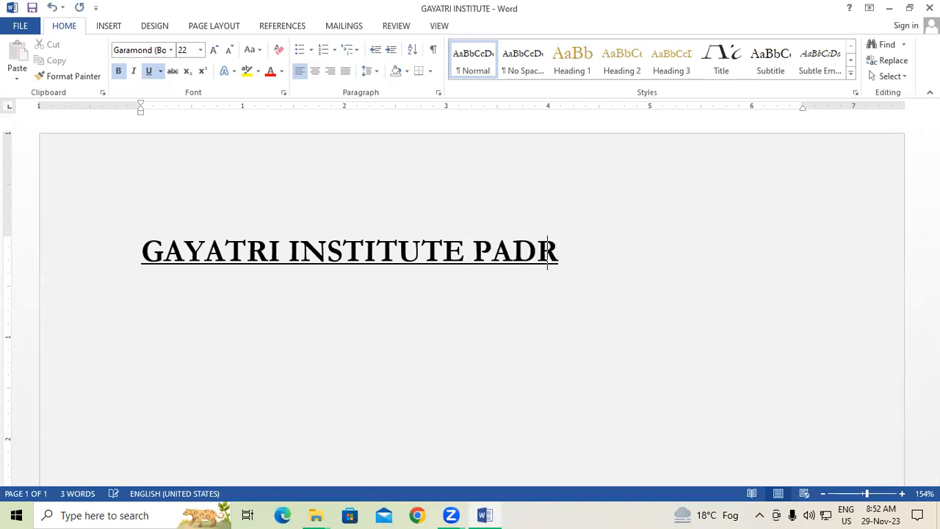
{"action": "type", "text": "AUNA KU"}
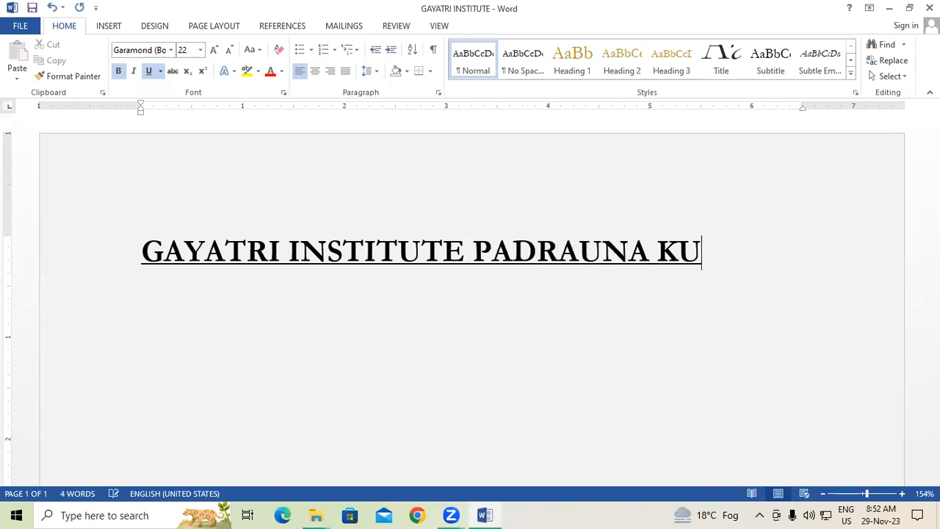
{"action": "type", "text": "SHINAGAR"}
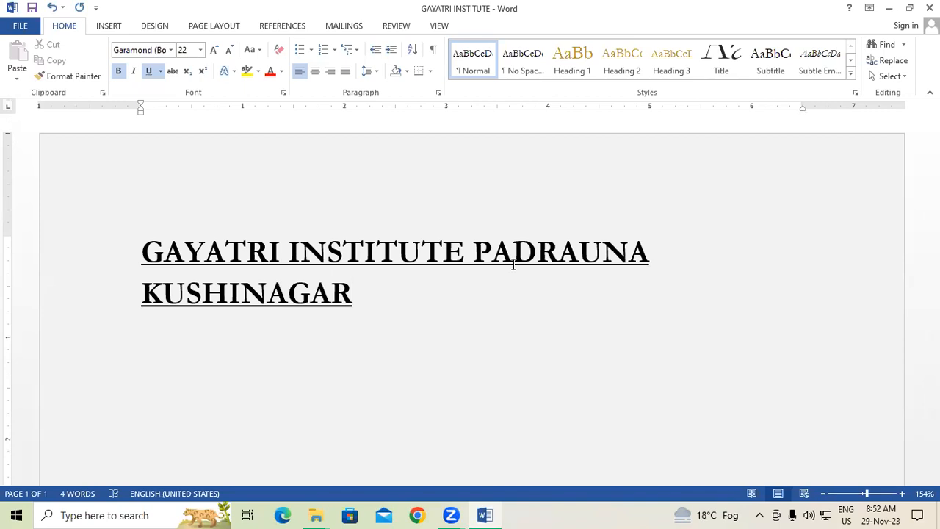
{"action": "key", "text": "F12"}
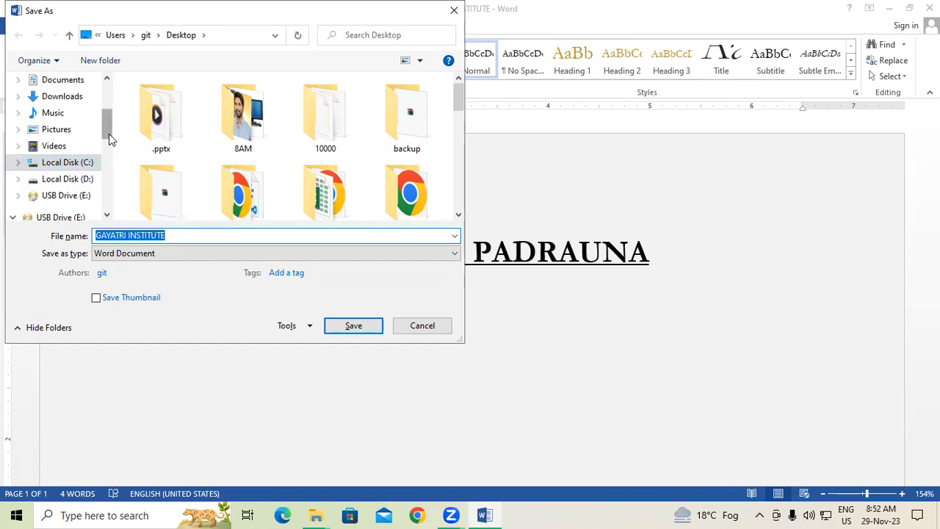
Step: Save the document to the Desktop under the file name GIT
{"action": "scroll", "coordinate": [108, 134], "scroll_direction": "up", "scroll_amount": 3}
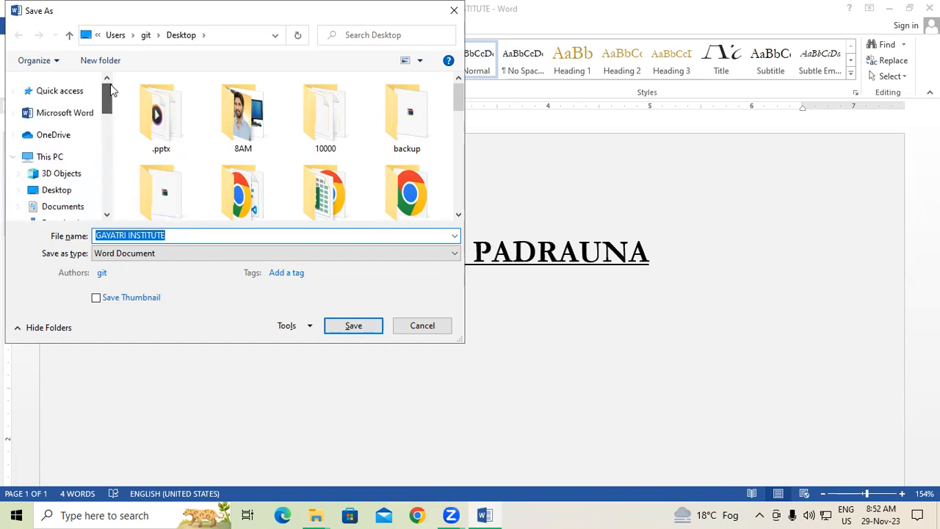
{"action": "left_click", "coordinate": [66, 196]}
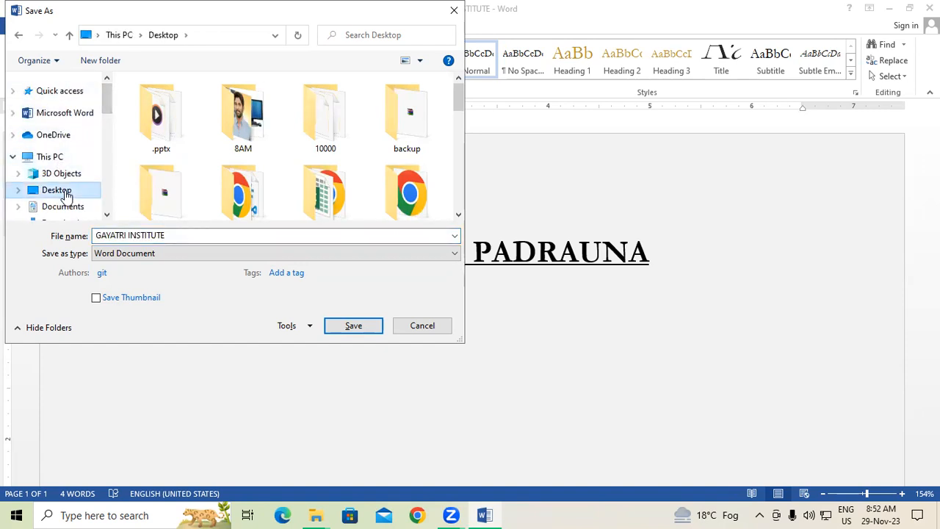
{"action": "left_click", "coordinate": [183, 235]}
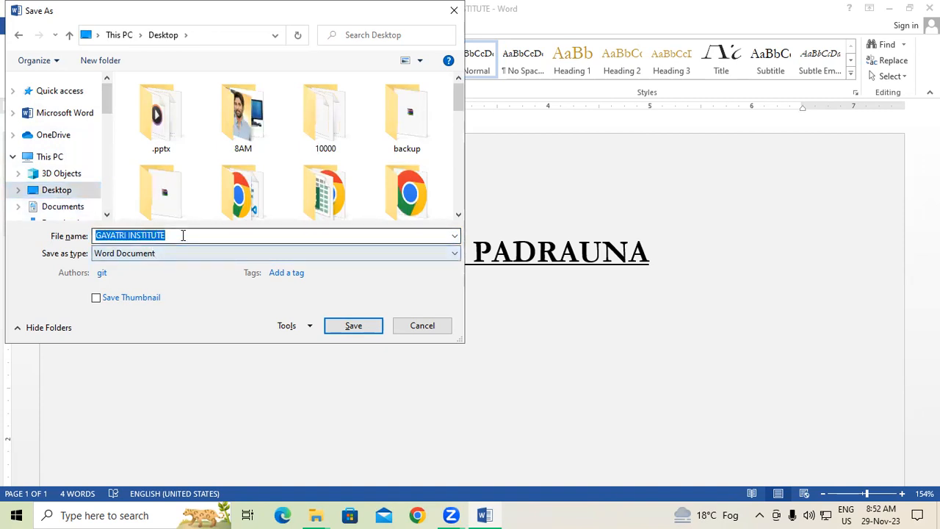
{"action": "type", "text": "GIT"}
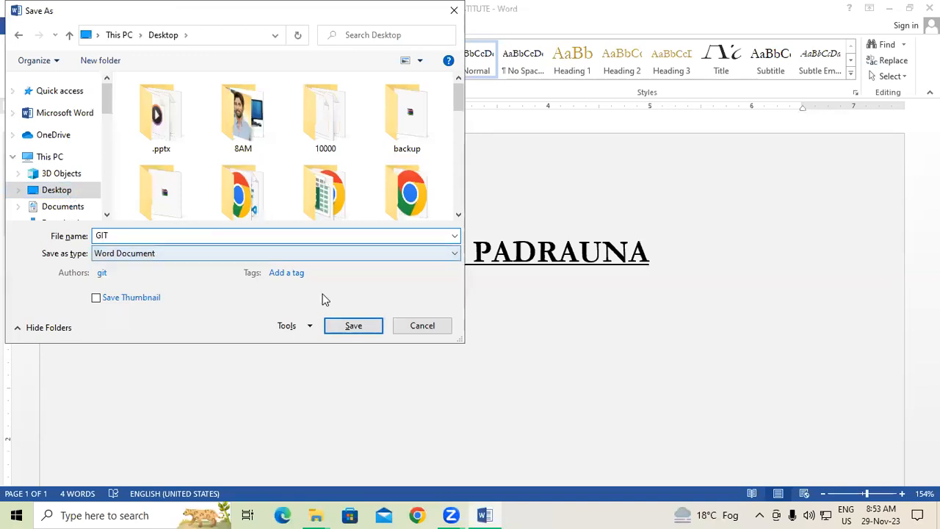
{"action": "left_click", "coordinate": [348, 329]}
Step: Close Word, then open and close the original GAYATRI INSTITUTE and new GIT files to compare them
{"action": "key", "text": "alt+F4"}
{"action": "double_click", "coordinate": [26, 180]}
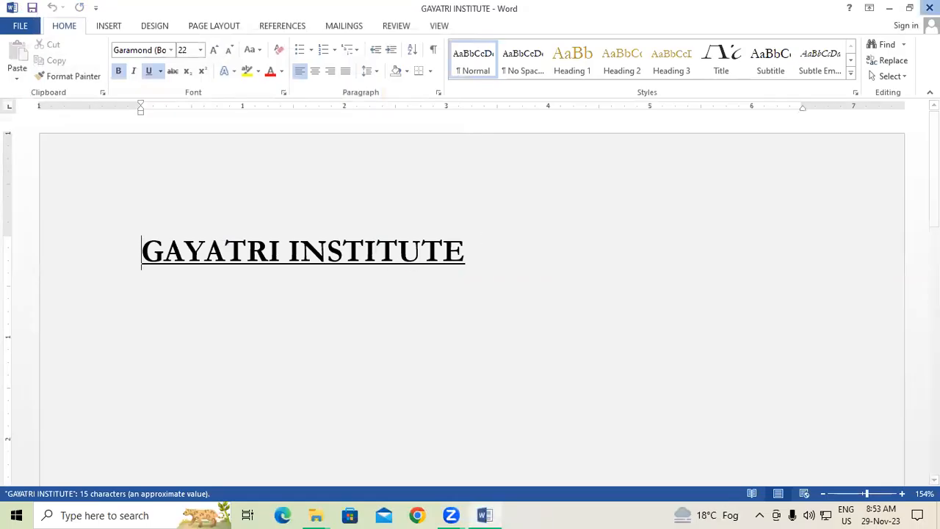
{"action": "key", "text": "alt+F4"}
{"action": "double_click", "coordinate": [27, 103]}
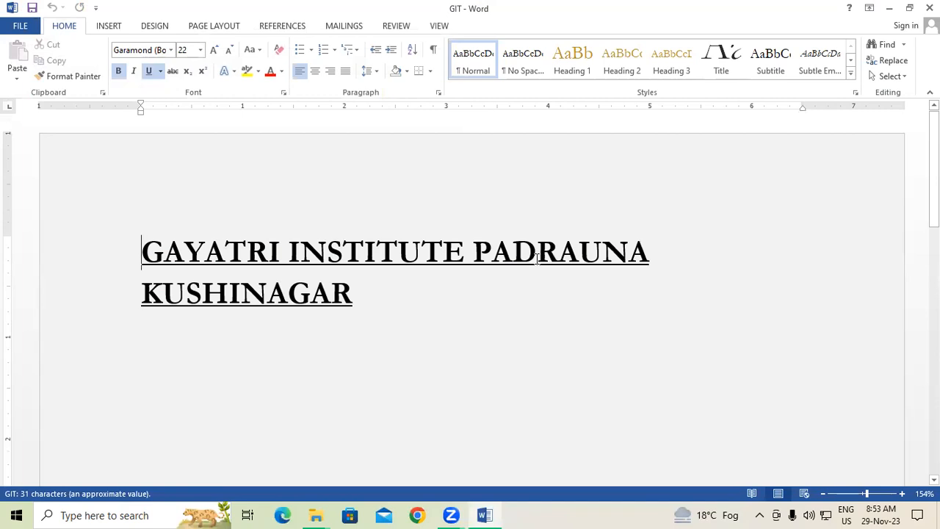
{"action": "left_click", "coordinate": [929, 8]}
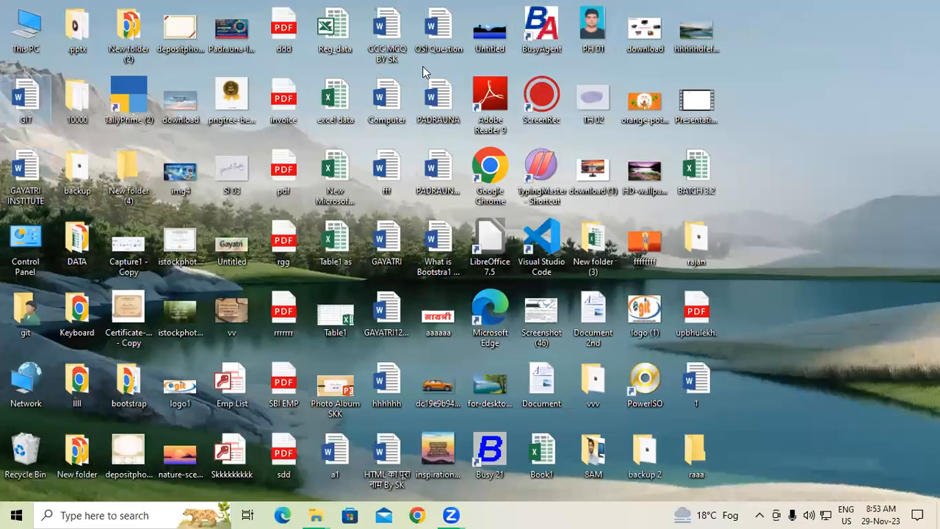